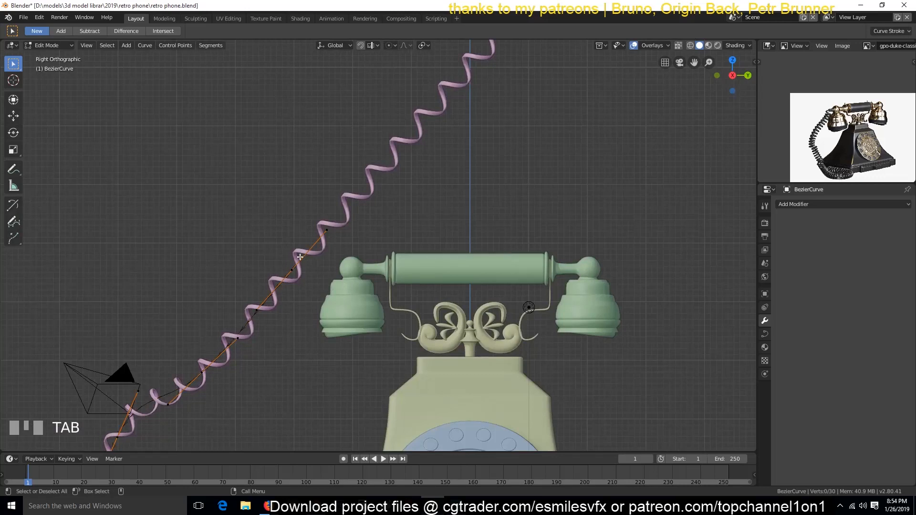
Step: Move the selected control point of the cord curve down to the height of the receiver's near earpiece
key(g)
click(288, 319)
ctrl+right_click(367, 319)
key(Tab)
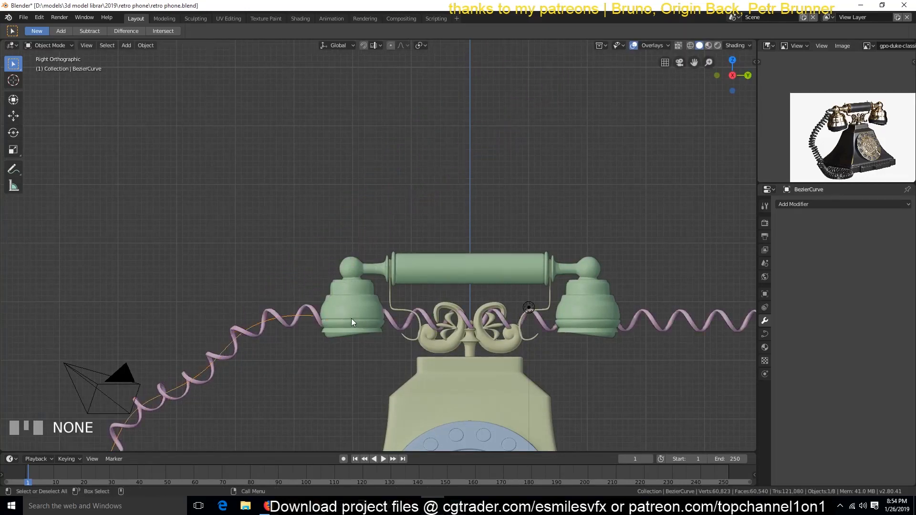
Step: Move the cord curve's upper end about -0.36 m in Y and 0.77 m in Z to meet the receiver's ball joint
middle_drag(267, 319, 337, 332)
key(grave)
click(336, 334)
drag(877, 246, 852, 246)
scroll(465, 257, down, 2)
key(grave)
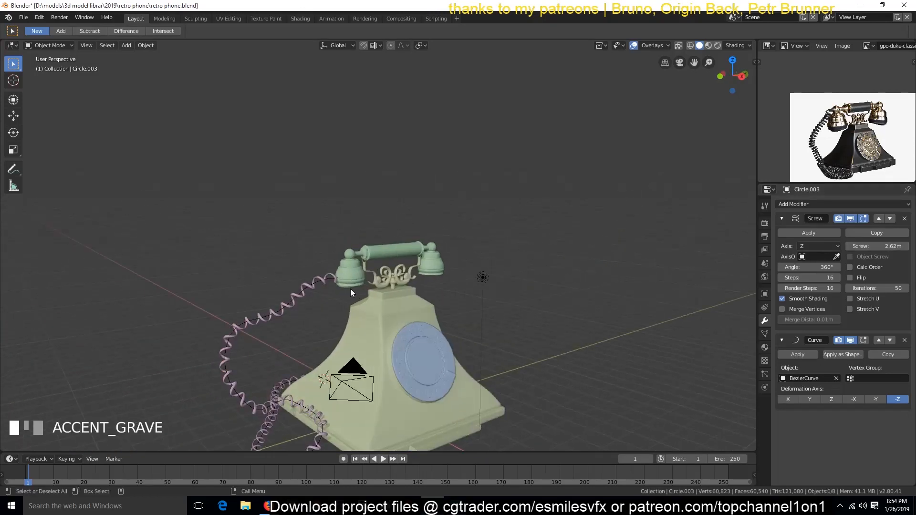
scroll(350, 288, up, 3)
click(239, 347)
key(KP_3)
key(Tab)
shift+click(249, 355)
key(g)
click(250, 275)
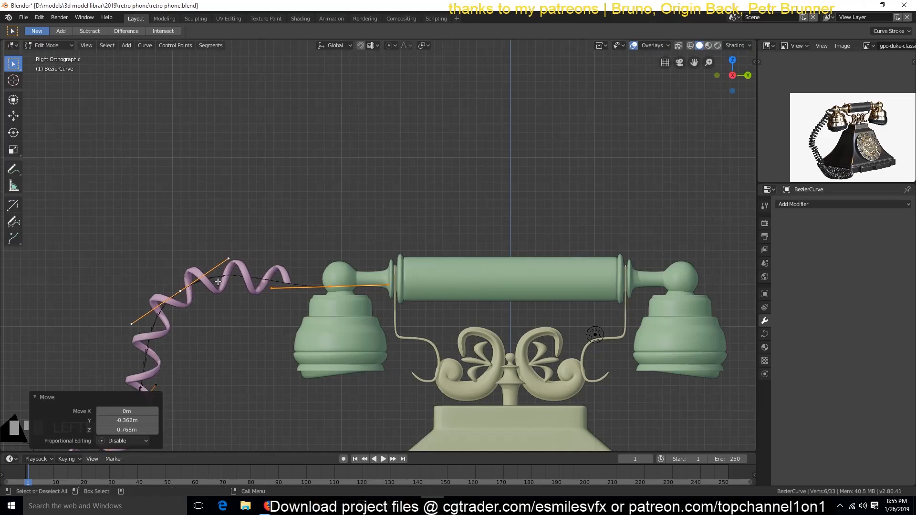
key(Tab)
Step: Enlarge the reference photo around the cord connector, deselect all objects and save the file
scroll(815, 130, up, 2)
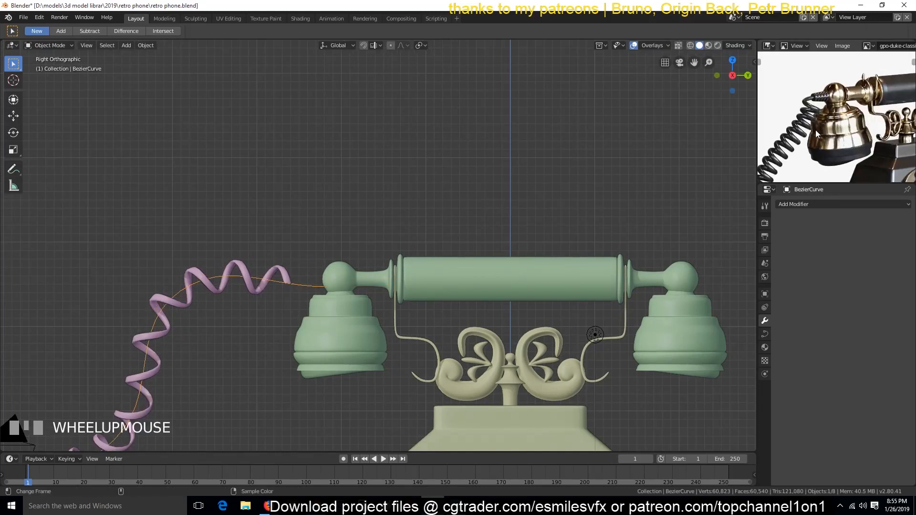
scroll(815, 130, up, 4)
scroll(818, 100, down, 1)
middle_drag(818, 100, 820, 160)
key(grave)
click(549, 270)
key(a)
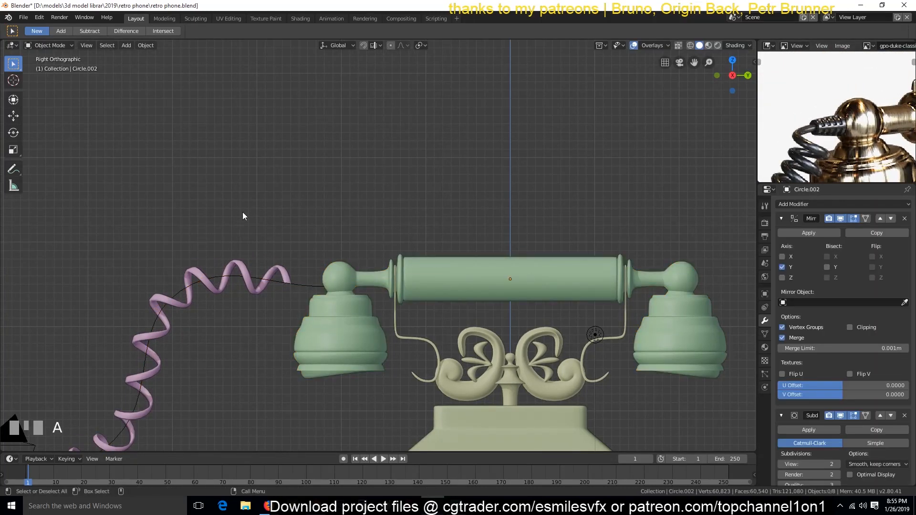
key(ctrl+s)
Step: Add a mesh circle with 12 vertices
key(shift+a)
mouse_move(211, 186)
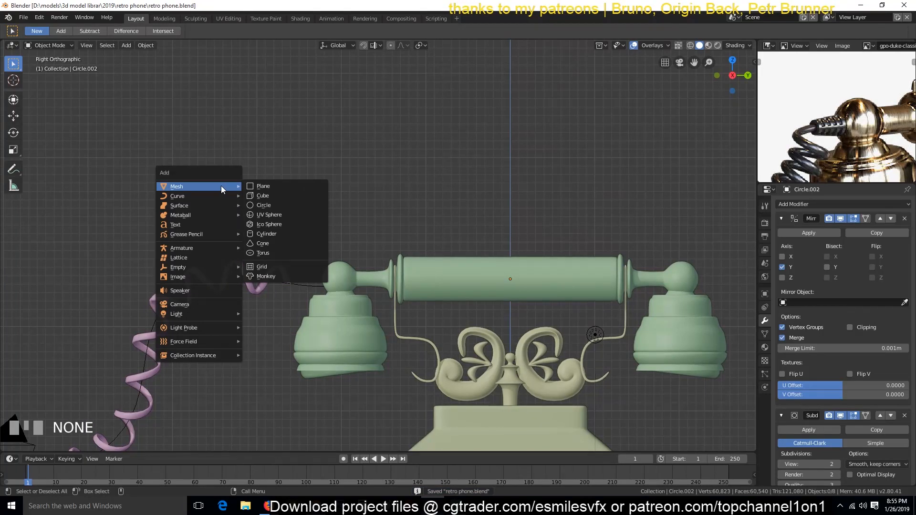
click(264, 205)
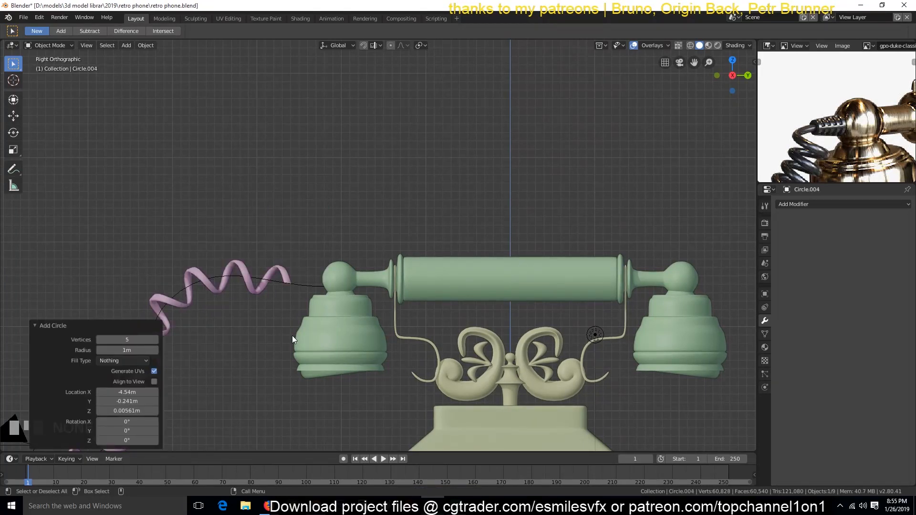
key(Return)
Step: Rotate the circle 90 degrees so it stands upright, and place it beside the receiver's ball joint
scroll(234, 354, down, 7)
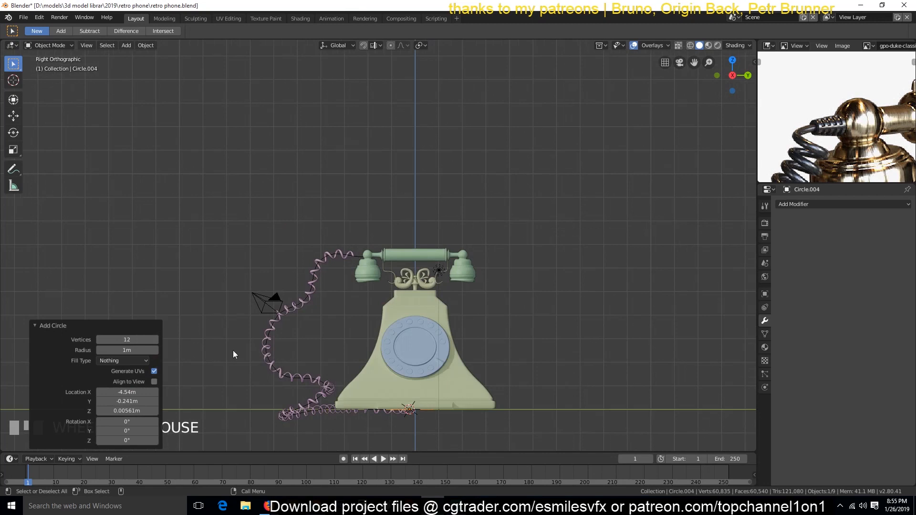
key(g)
click(364, 215)
key(KP_Decimal)
scroll(380, 284, down, 4)
text(r)
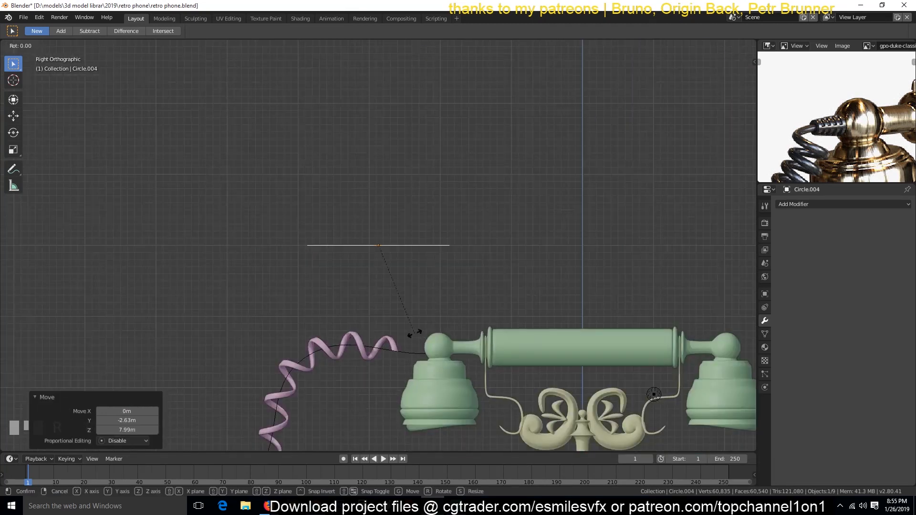
text(90)
click(415, 338)
key(g)
click(417, 384)
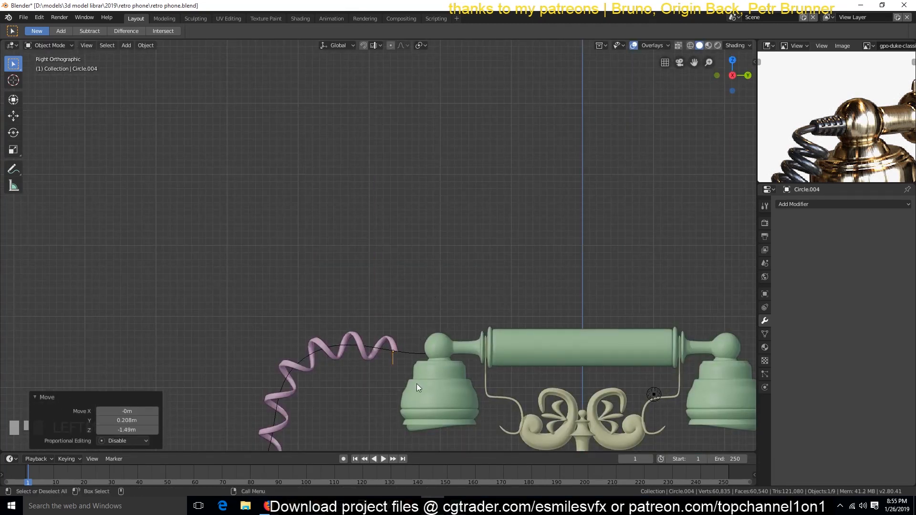
Step: Scale the circle down to fit the ball joint and place it at the ball's outer edge, using wireframe display
key(KP_Decimal)
scroll(417, 387, down, 3)
key(g)
click(516, 299)
key(s)
click(510, 313)
key(shift+z)
key(g)
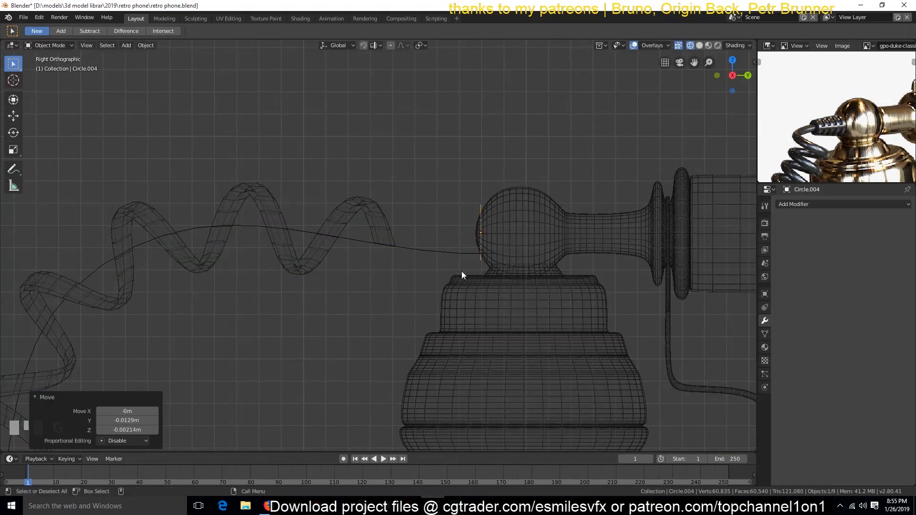
click(462, 271)
Step: Move the circle about 4.84 m along X and fine-tune it to line up with the ball joint's centre in front view
key(KP_1)
scroll(462, 272, down, 3)
key(g)
key(x)
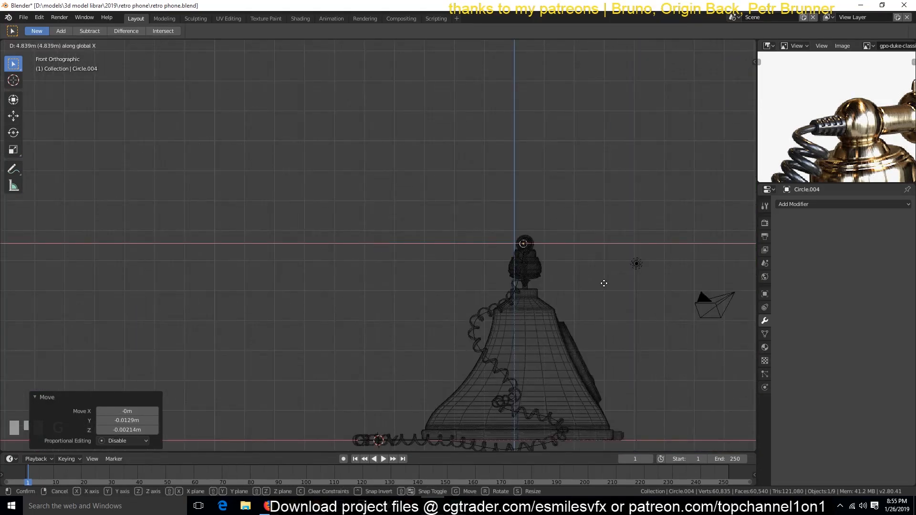
click(602, 286)
key(KP_Decimal)
scroll(602, 287, down, 3)
key(g)
key(x)
click(550, 293)
key(g)
click(551, 297)
Step: Move the circle about 0.017 m along Y in side view so its rim meets the ball joint's surface
key(KP_3)
scroll(551, 296, up, 2)
scroll(550, 297, down, 2)
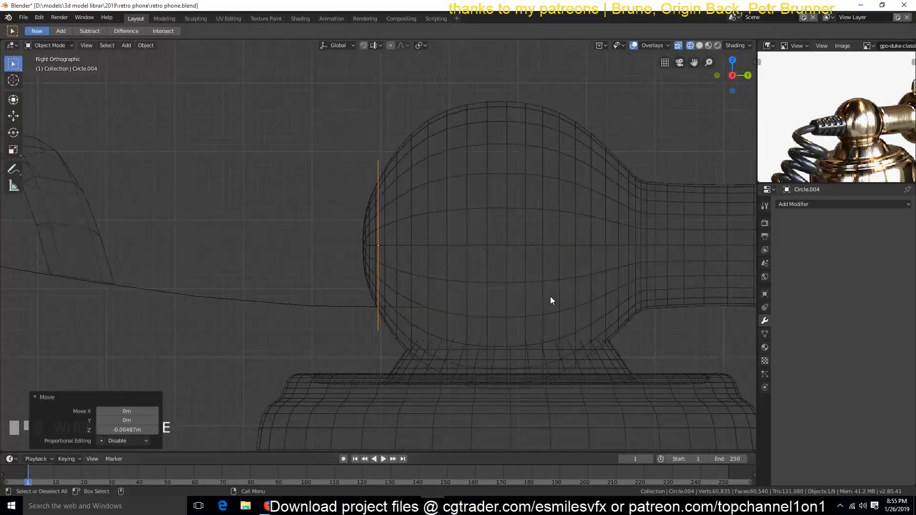
key(g)
click(529, 278)
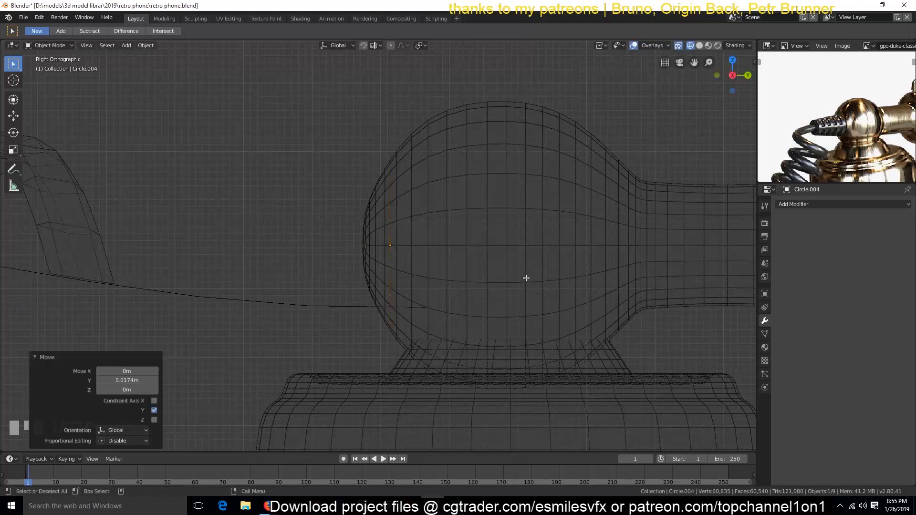
Step: Extrude the circle along Y toward the cord and scale its end loop to about 0.69 to form a tapered sleeve
key(Tab)
key(e)
right_click(520, 279)
drag(416, 246, 98, 248)
scroll(191, 258, down, 4)
drag(258, 252, 238, 257)
key(ctrl+z)
drag(267, 247, 241, 249)
key(s)
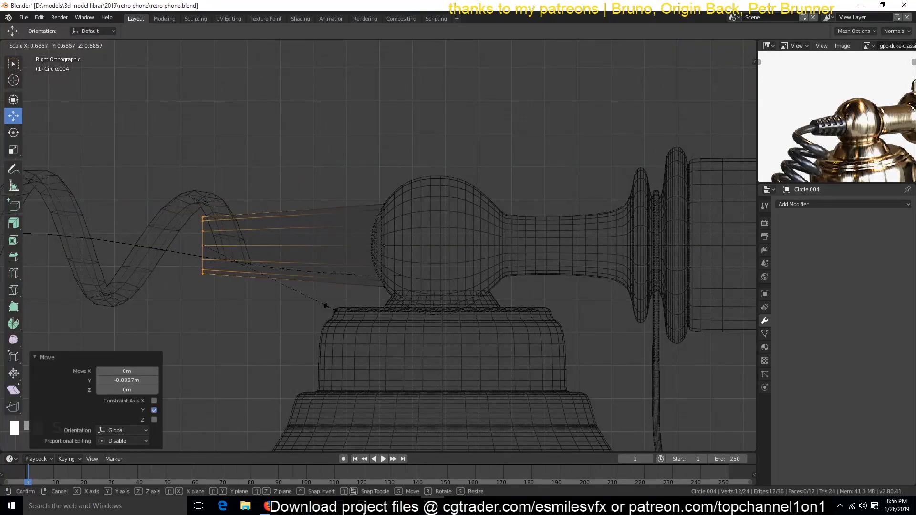
click(327, 307)
Step: Save the file and shorten the sleeve by moving its end loop about 0.09 m along Y toward the ball joint
key(grave)
mouse_move(318, 294)
middle_down()
mouse_move(375, 342)
mouse_move(274, 311)
mouse_move(284, 323)
middle_up()
key(Tab)
key(ctrl+s)
scroll(375, 342, down, 4)
key(grave)
scroll(288, 248, up, 4)
key(Tab)
drag(266, 218, 288, 223)
Step: Add nine evenly spaced loop cuts along the tapered sleeve
key(ctrl+r)
scroll(332, 199, up, 8)
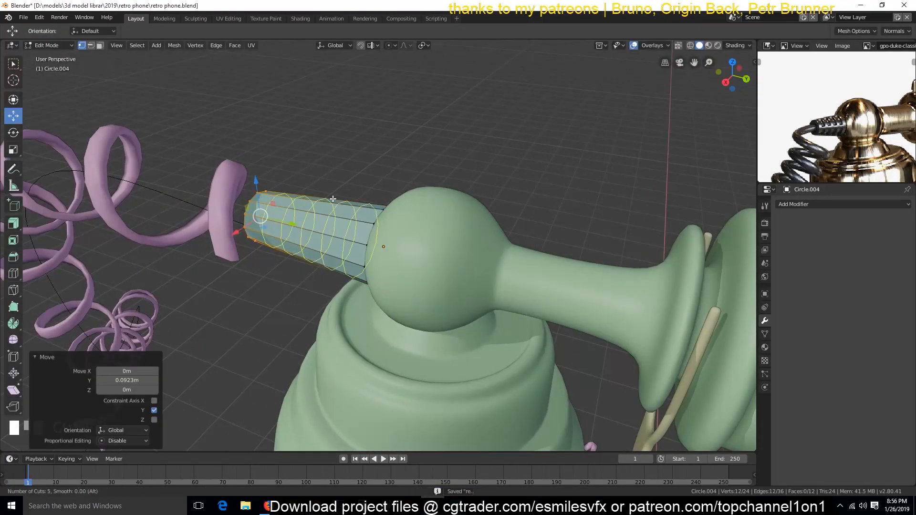
click(333, 199)
right_click(333, 199)
Step: Inset four alternating bands of faces on the sleeve's upper half by about 0.033 m and delete the inset faces
key(2)
click(191, 287)
key(grave)
middle_drag(191, 286, 290, 300)
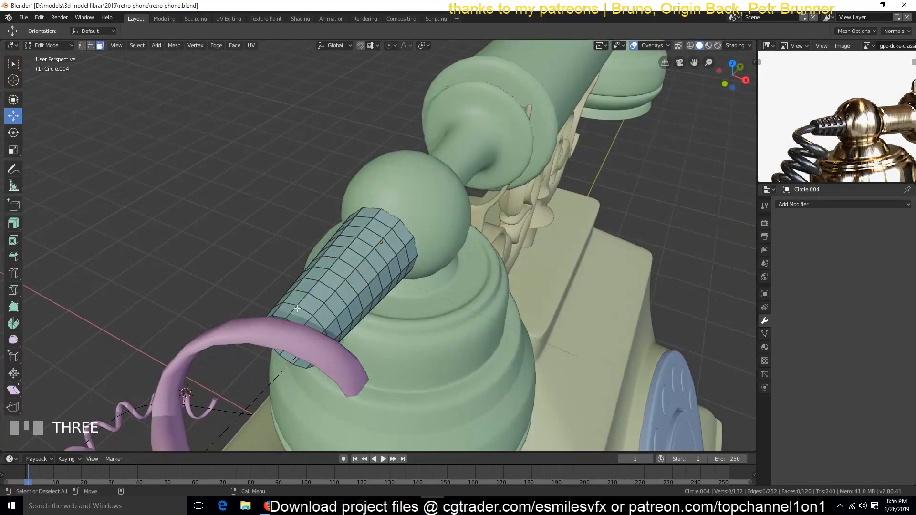
key(KP_3)
scroll(284, 298, up, 3)
key(shift+z)
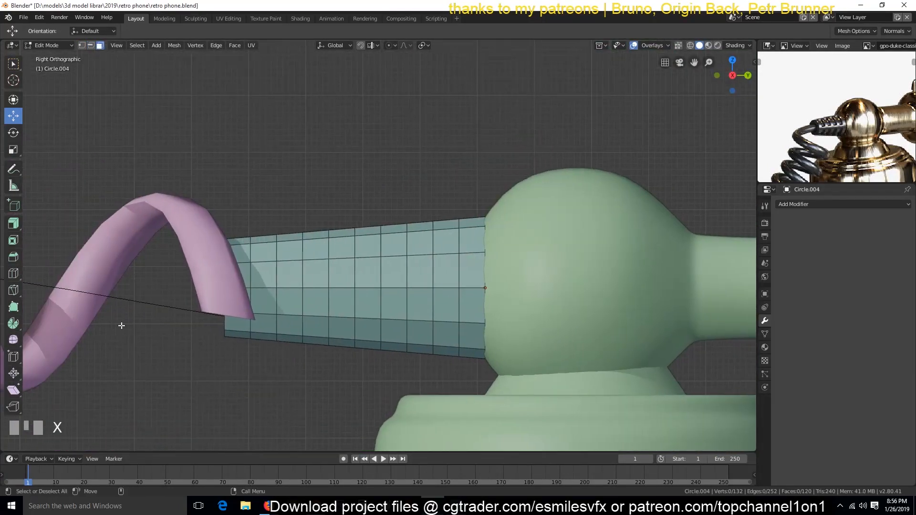
key(b)
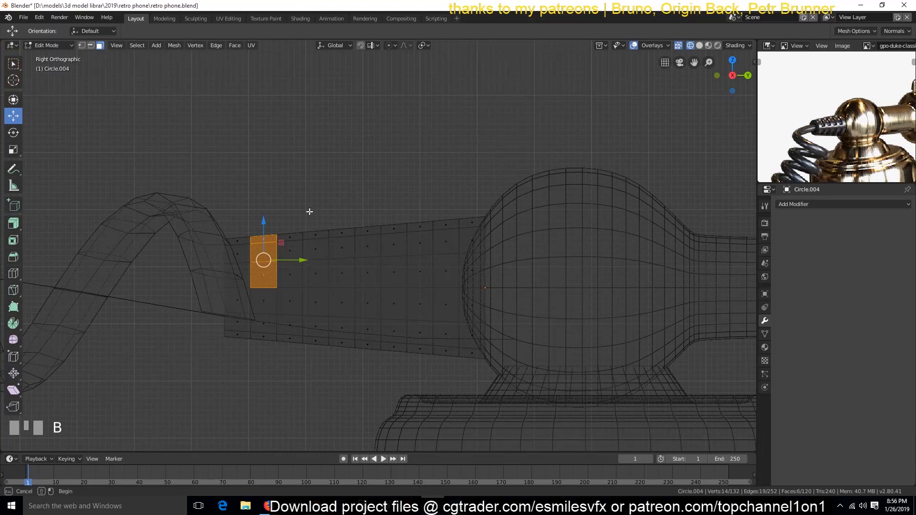
drag(310, 211, 332, 286)
key(b)
drag(363, 213, 430, 291)
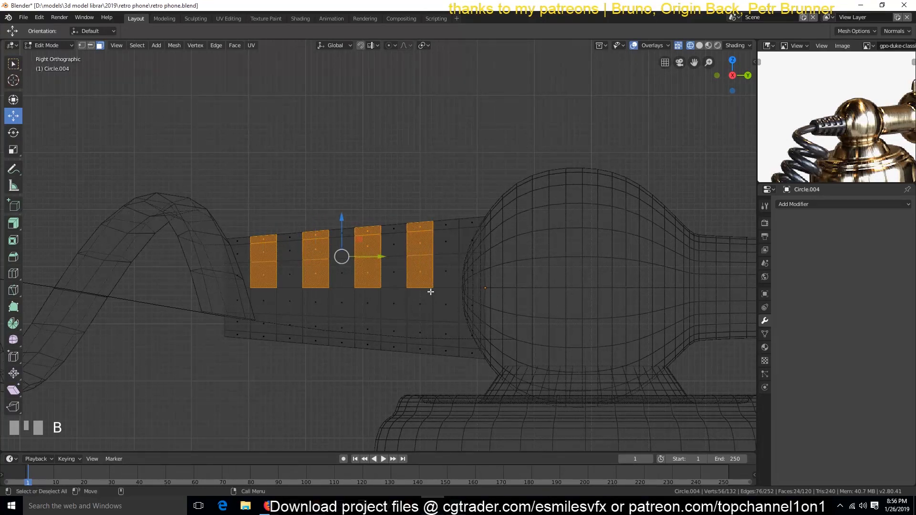
key(i)
click(489, 201)
key(x)
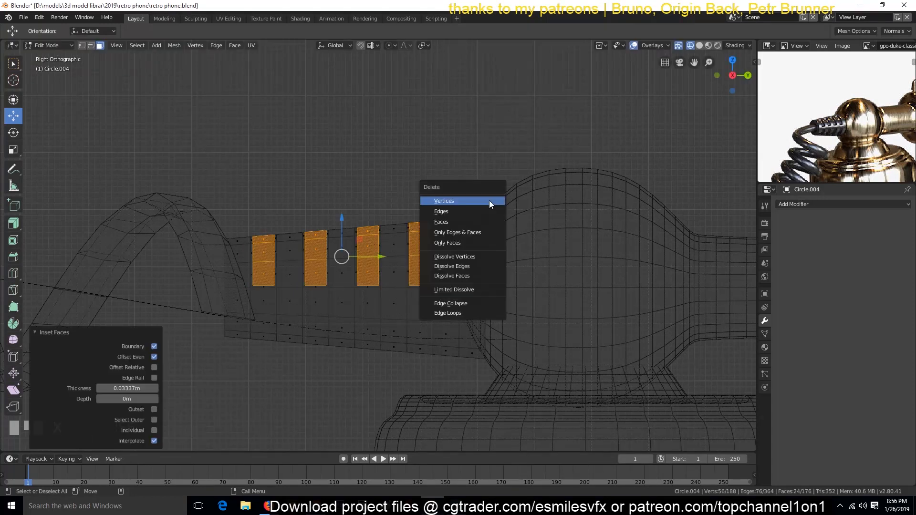
click(483, 222)
Step: Delete all faces on the lower half of the sleeve
key(Tab)
key(shift+z)
right_click(425, 314)
key(Tab)
key(shift+z)
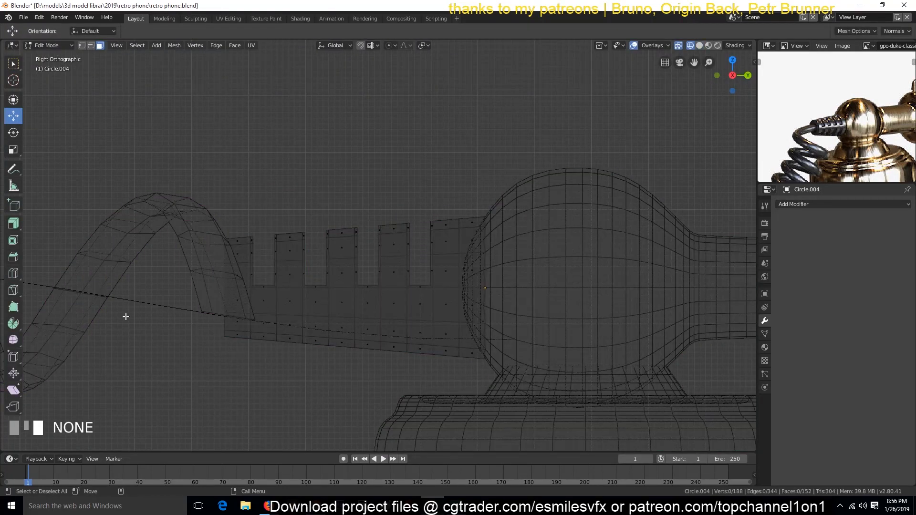
key(b)
drag(158, 296, 722, 430)
key(x)
click(528, 317)
Step: Add a Mirror modifier to the slotted half sleeve and mirror it across the Y axis only
key(Tab)
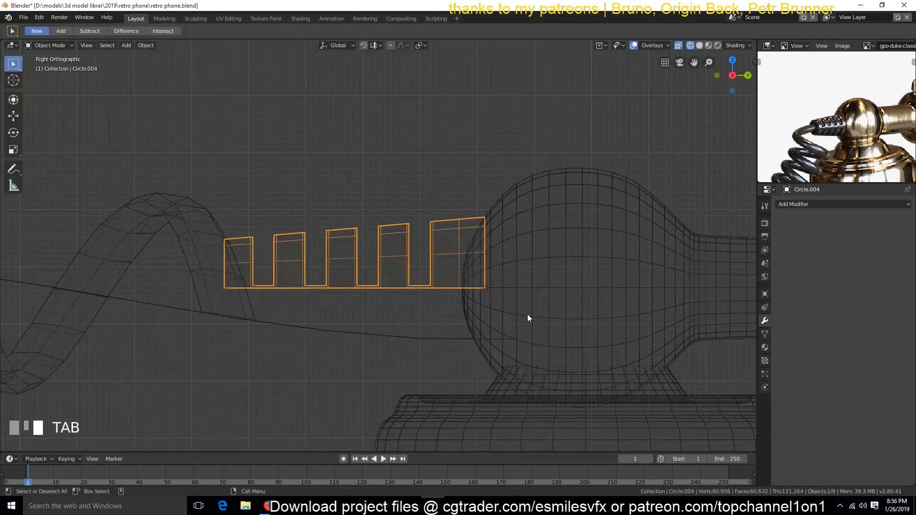
click(875, 204)
click(719, 300)
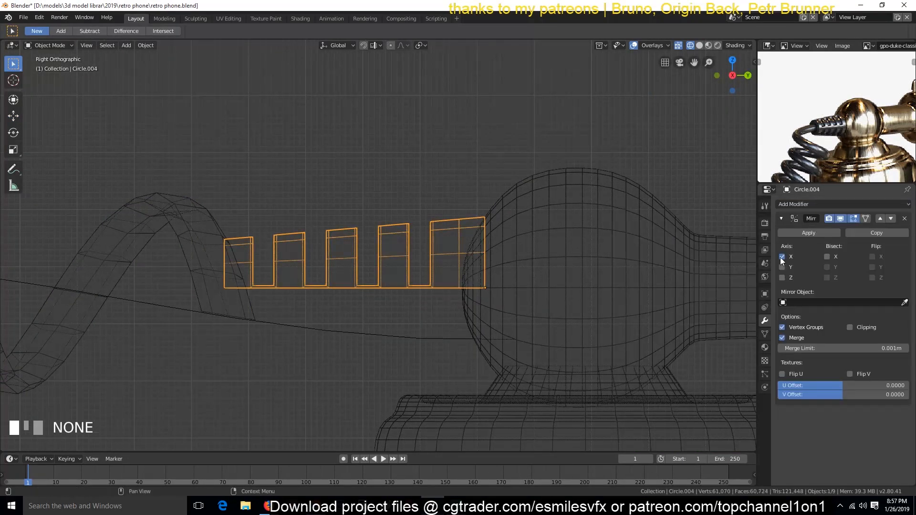
key(Tab)
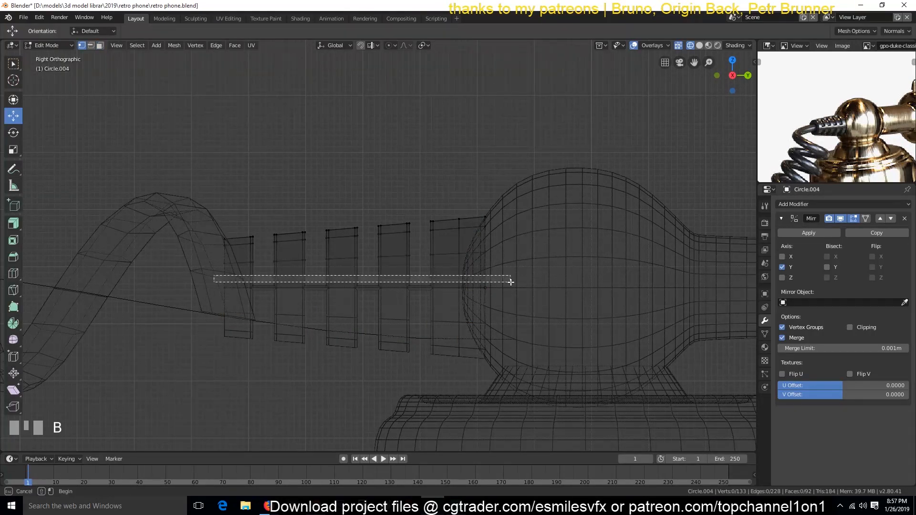
drag(511, 282, 522, 290)
scroll(501, 328, up, 3)
scroll(501, 327, down, 1)
key(KP_1)
scroll(501, 327, up, 2)
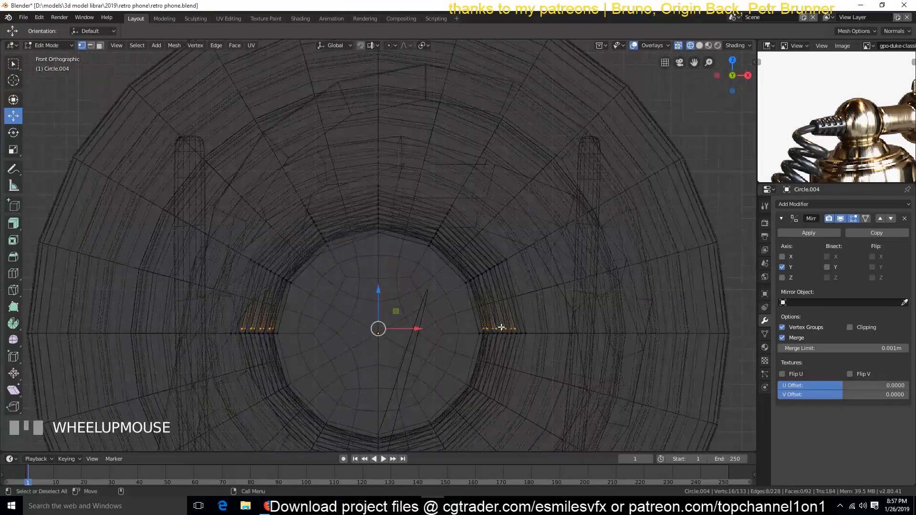
key(g)
key(g)
right_click(539, 307)
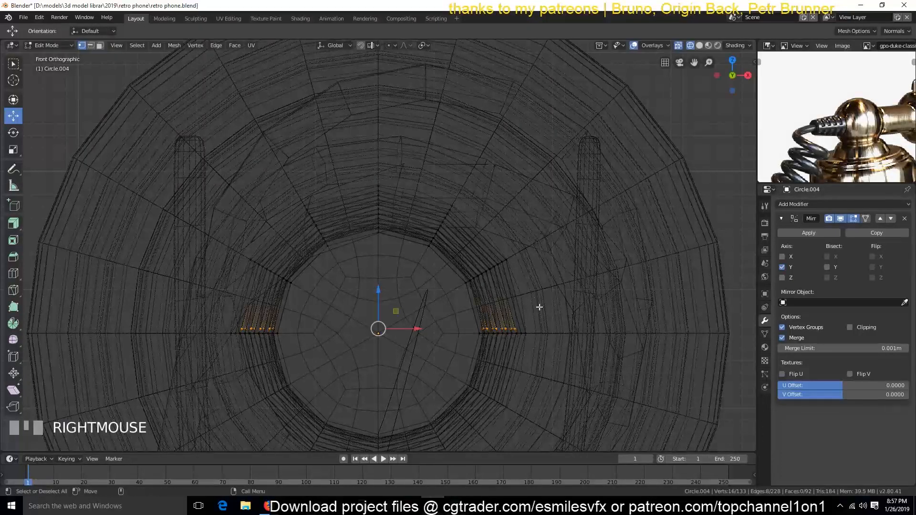
right_click(564, 324)
key(alt+a)
key(Tab)
Step: Try a level 2 Subdivision Surface modifier on the sleeve in solid view, save the file and remove the modifier
key(shift+z)
key(ctrl+2)
mouse_move(519, 334)
middle_down()
mouse_move(423, 344)
mouse_move(398, 321)
middle_up()
scroll(422, 344, down, 4)
scroll(398, 324, up, 2)
key(ctrl+s)
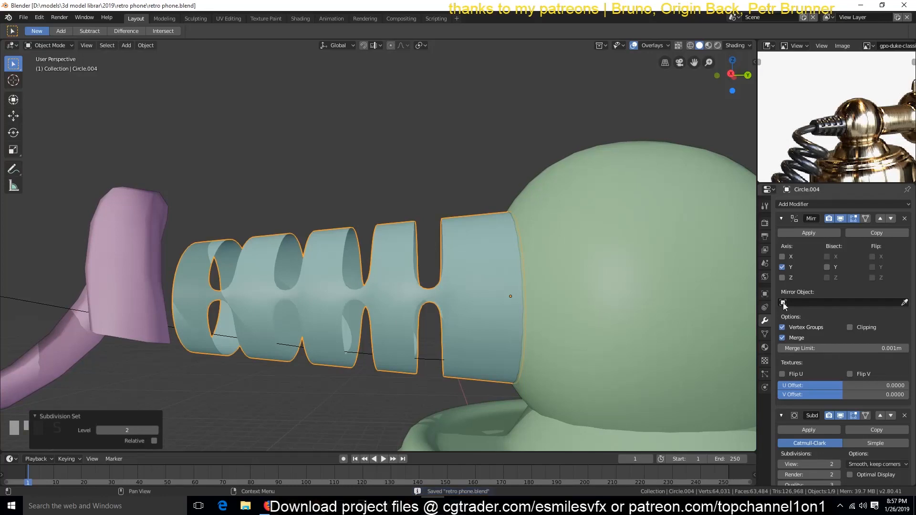
click(781, 218)
click(905, 236)
Step: Add a Solidify modifier to the slotted sleeve with a thickness of 0.21 m
click(811, 204)
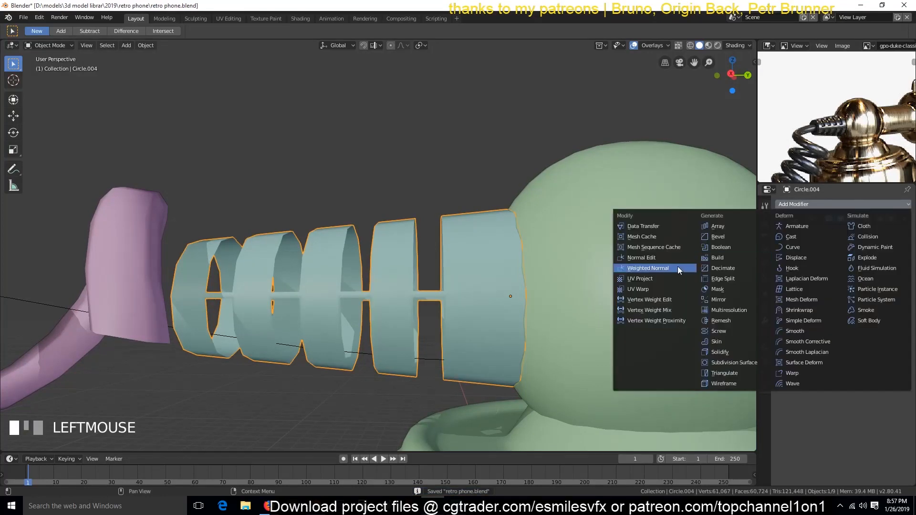
click(720, 352)
drag(809, 263, 823, 263)
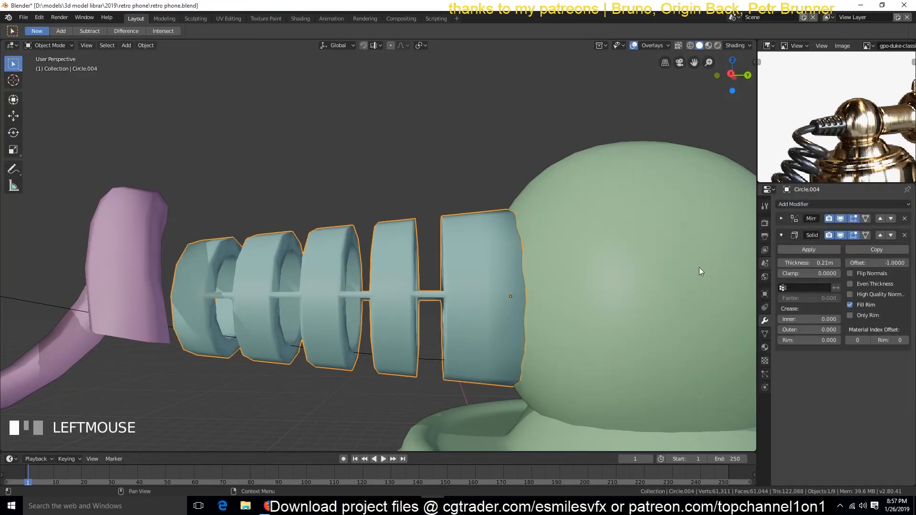
Step: Delete one lengthwise half of the sleeve's mesh, selected in the top wireframe view, and save the file
key(grave)
key(Tab)
key(KP_1)
key(KP_3)
scroll(447, 328, up, 5)
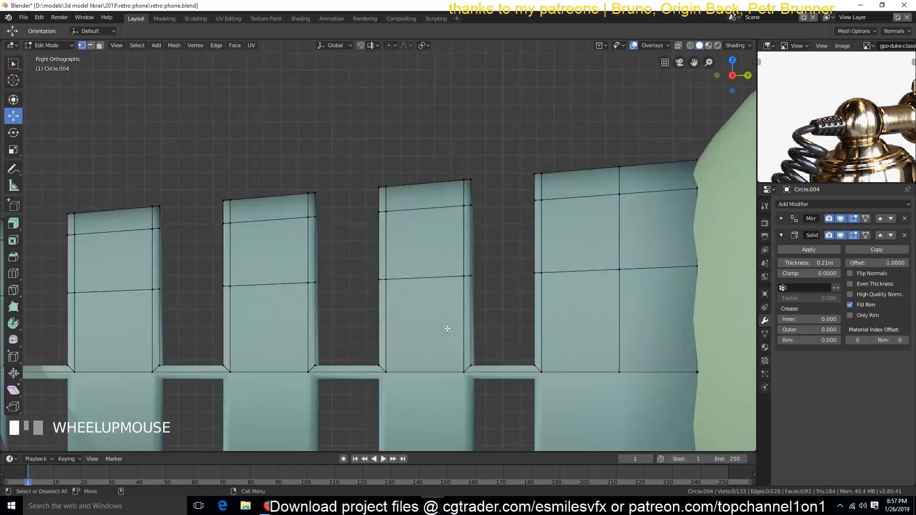
scroll(448, 329, down, 5)
key(KP_7)
key(shift+z)
drag(336, 264, 362, 381)
key(x)
click(359, 370)
key(Tab)
key(shift+z)
key(grave)
key(ctrl+s)
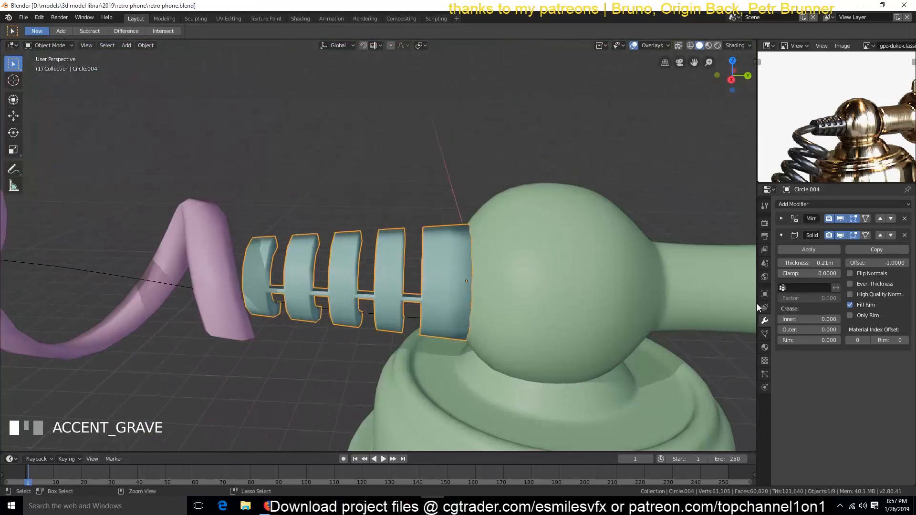
Step: Hide the sleeve's Mirror modifier in the viewport and snap the 3D cursor to the selected sleeve
click(840, 218)
key(grave)
key(shift+s)
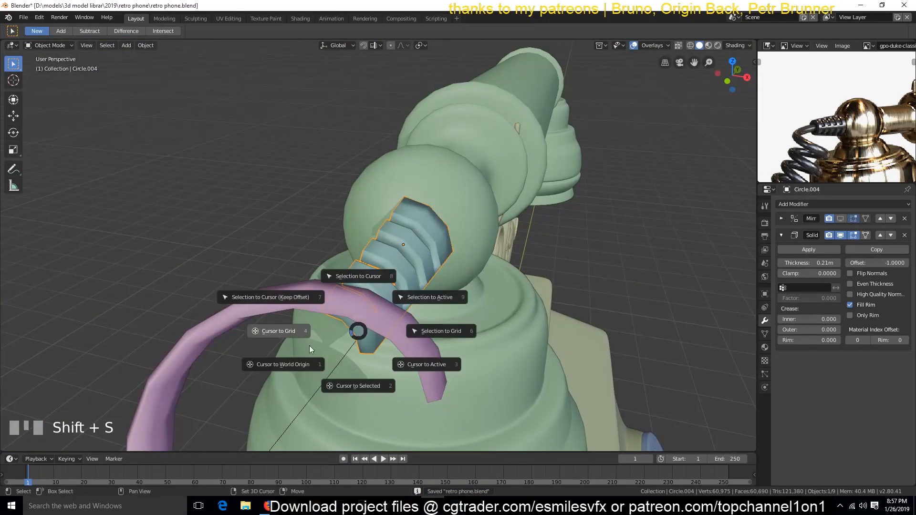
click(358, 386)
Step: Rotate the slot-end edges of the quarter sleeve about -9° around the 3D cursor in front wireframe view
key(KP_1)
scroll(408, 345, up, 3)
key(Tab)
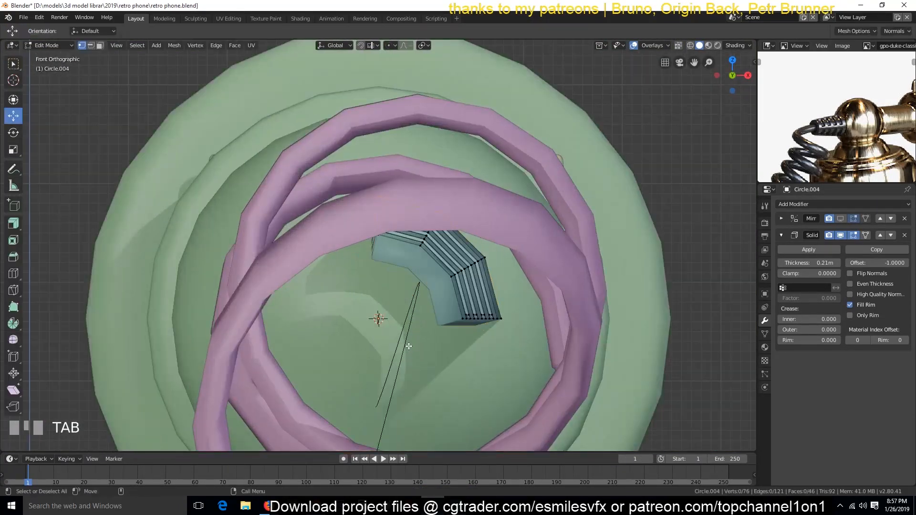
key(shift+z)
scroll(526, 315, up, 2)
key(period)
click(517, 252)
key(r)
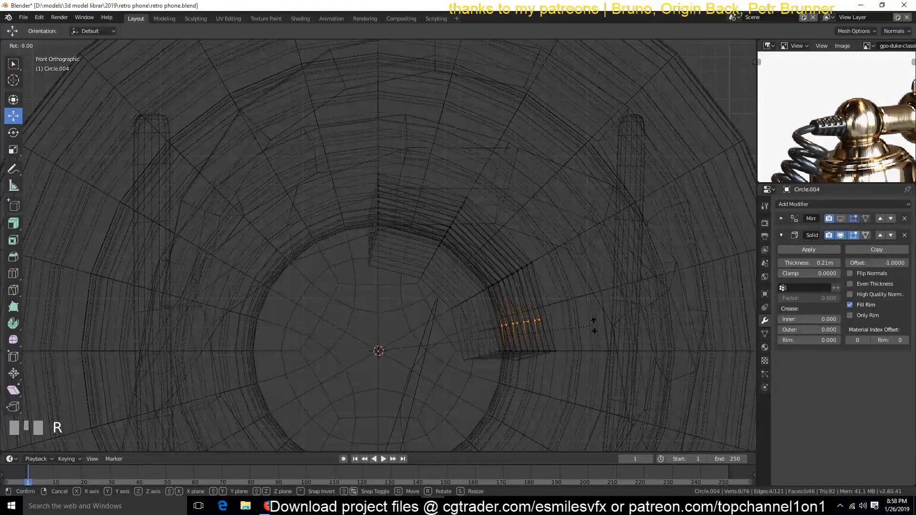
click(592, 326)
key(shift+z)
key(Tab)
Step: Show the sleeve's Mirror modifier in the viewport again and save the file
key(grave)
click(605, 364)
middle_drag(605, 363, 551, 376)
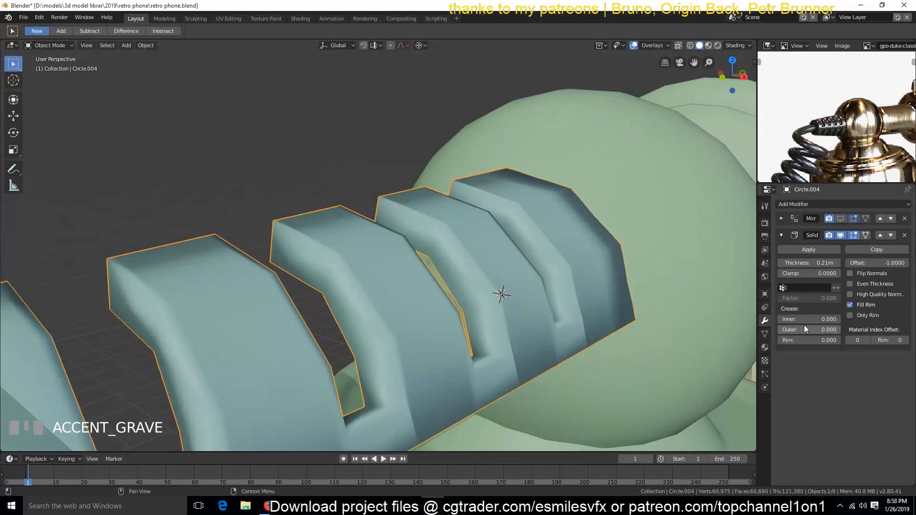
click(842, 218)
scroll(530, 315, down, 3)
key(grave)
middle_drag(531, 315, 143, 386)
key(ctrl+s)
Step: Add a level 3 Subdivision Surface modifier to the mirrored sleeve and expand its Mirror modifier settings
key(ctrl+3)
key(Tab)
key(grave)
middle_drag(231, 337, 267, 267)
key(Tab)
click(781, 218)
key(grave)
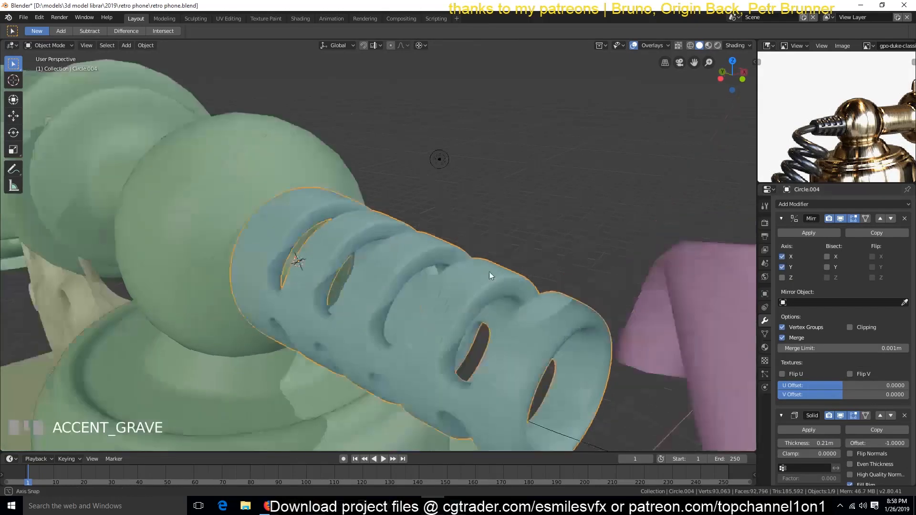
scroll(489, 271, down, 3)
key(grave)
middle_drag(320, 312, 436, 336)
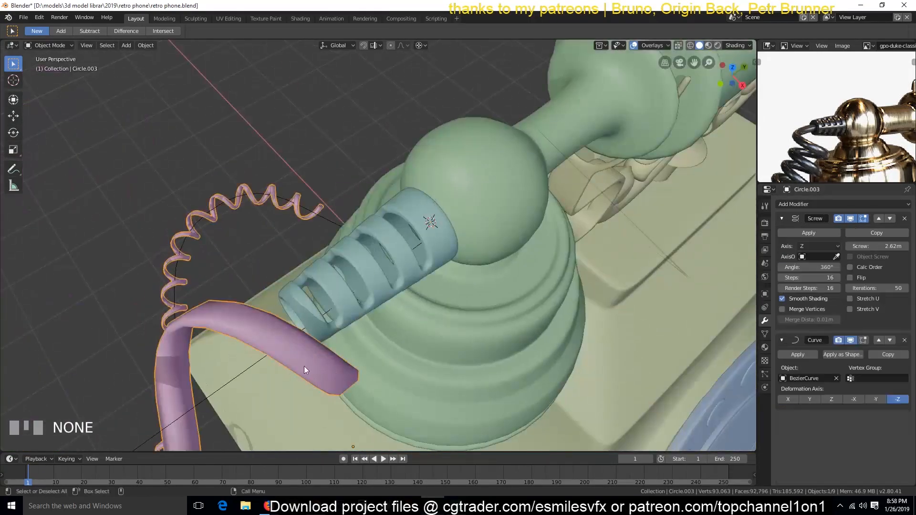
Step: Move the control point at the receiver end of the cord's curve so the coil enters the sleeve, and save the file
click(251, 369)
key(Tab)
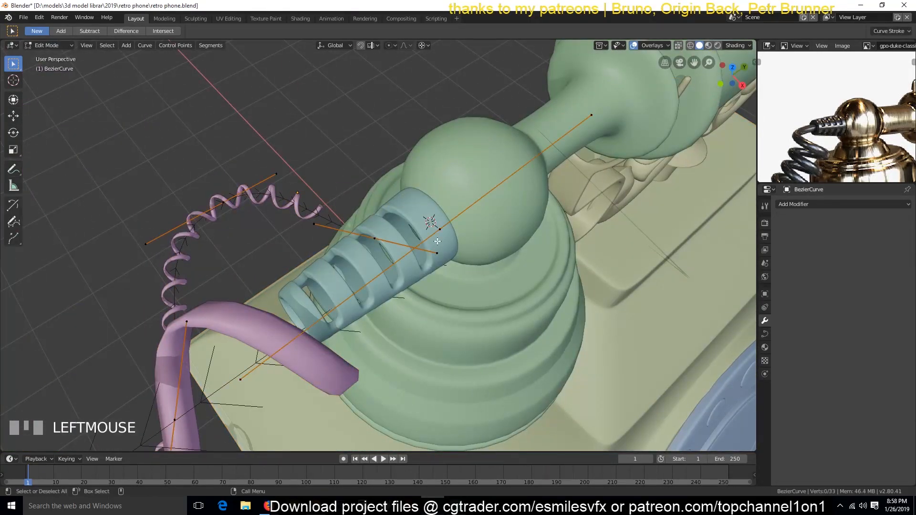
key(g)
key(shift+z)
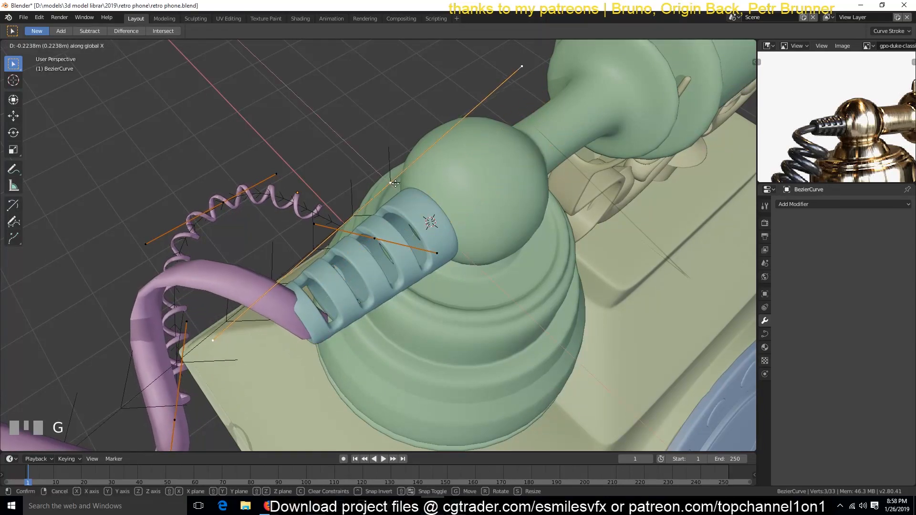
click(385, 187)
key(Tab)
scroll(494, 359, down, 3)
key(grave)
middle_drag(494, 355, 583, 191)
scroll(414, 253, down, 8)
key(ctrl+s)
Step: Set the coiled cord's Screw modifier to 100 iterations and a screw distance of 1.31 m
key(KP_0)
key(KP_0)
scroll(420, 262, up, 5)
scroll(420, 262, down, 1)
key(grave)
scroll(847, 98, down, 8)
scroll(840, 99, up, 3)
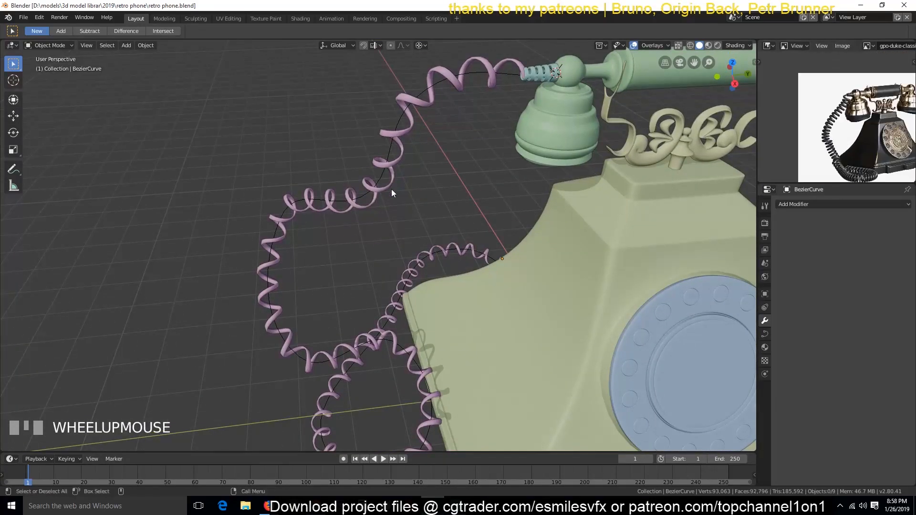
click(387, 187)
shift+drag(883, 246, 857, 246)
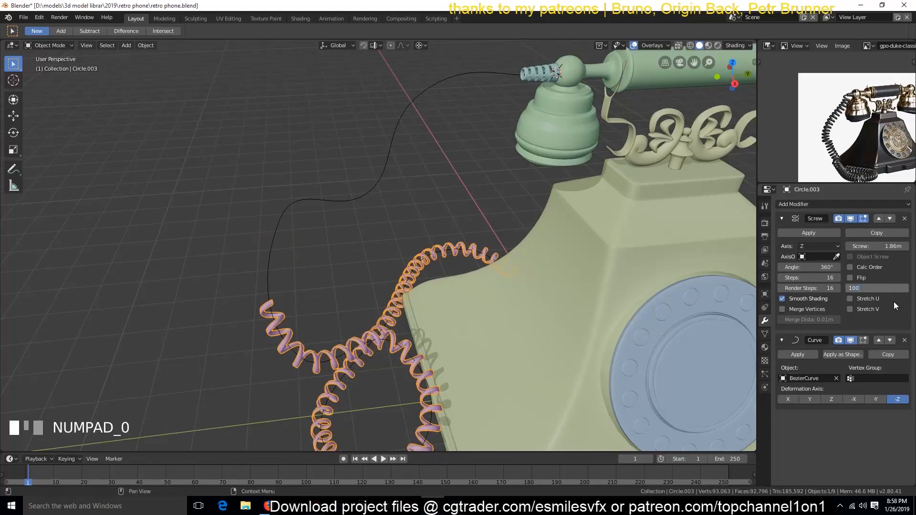
key(Return)
scroll(544, 220, down, 7)
scroll(604, 217, up, 2)
shift+drag(883, 246, 861, 246)
Step: Try to frame the telephone by moving the camera back along its local Z axis and repositioning it
key(grave)
middle_drag(430, 253, 462, 223)
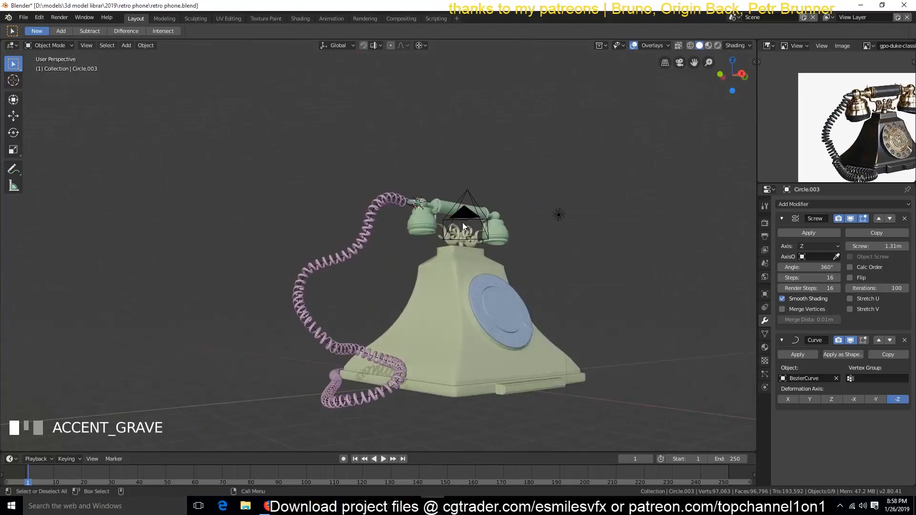
key(KP_0)
click(472, 268)
key(g)
key(z)
key(z)
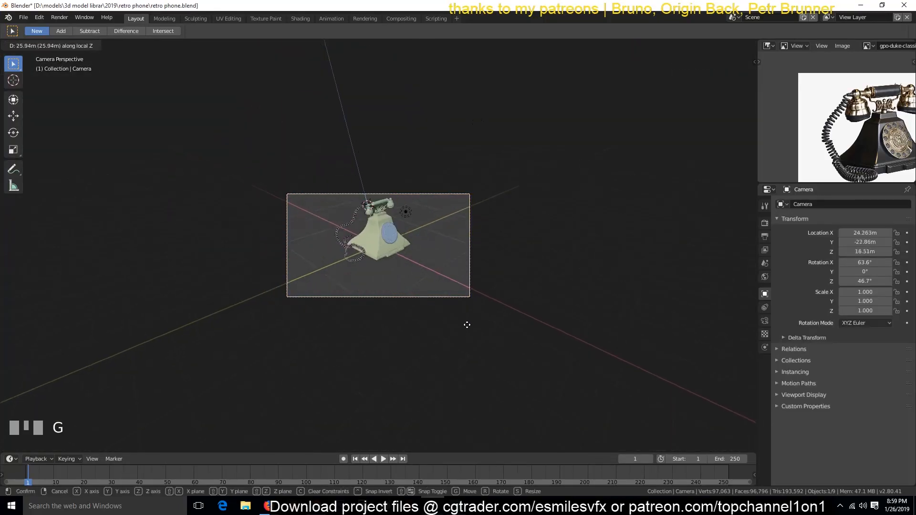
click(465, 298)
scroll(456, 297, up, 6)
key(g)
click(499, 270)
key(g)
middle_click(506, 277)
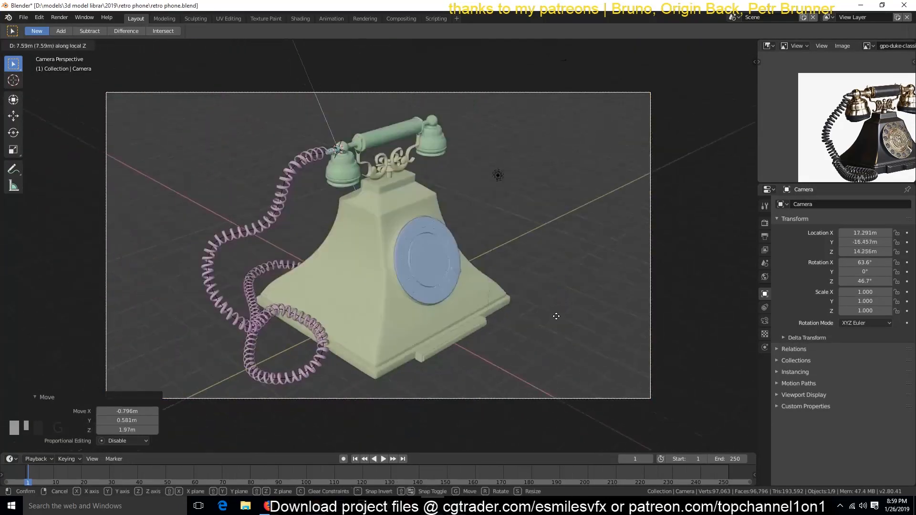
click(554, 299)
Step: Align the camera to the current view, move and rotate it to frame the whole telephone, and save the file
key(KP_0)
key(ctrl+alt+KP_0)
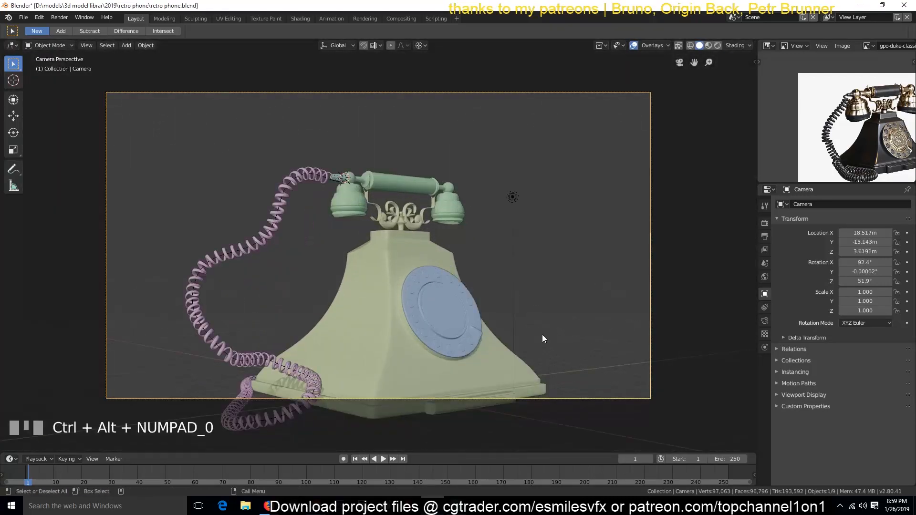
key(g)
click(548, 286)
key(r)
key(r)
click(555, 279)
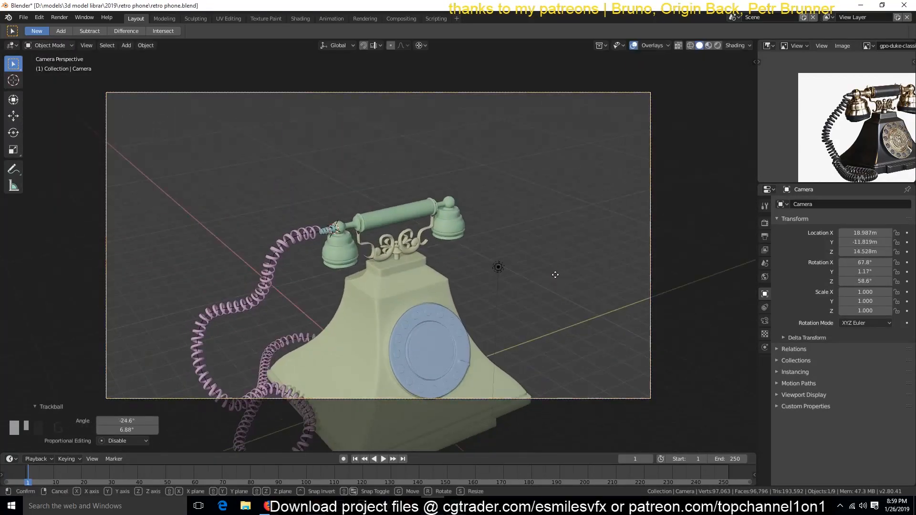
key(g)
click(487, 307)
key(ctrl+s)
key(alt+a)
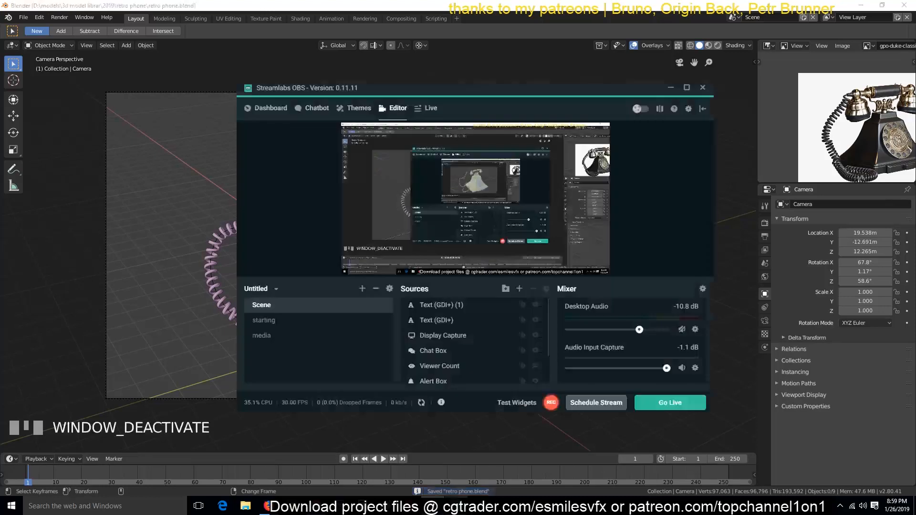
click(518, 333)
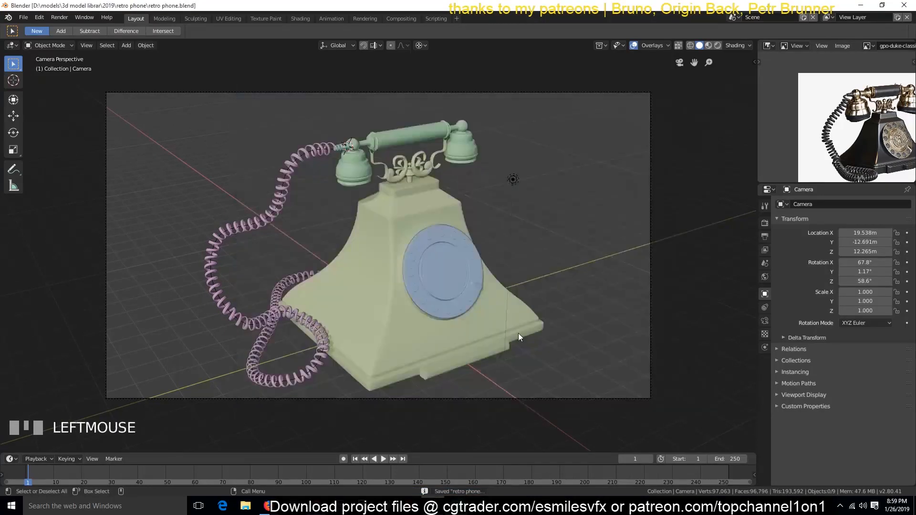
Step: Switch to the Shading workspace, show the gpo-duke-classic reference in an enlarged Image Editor, and save the file
click(301, 19)
key(grave)
click(769, 31)
click(511, 77)
click(869, 30)
click(838, 46)
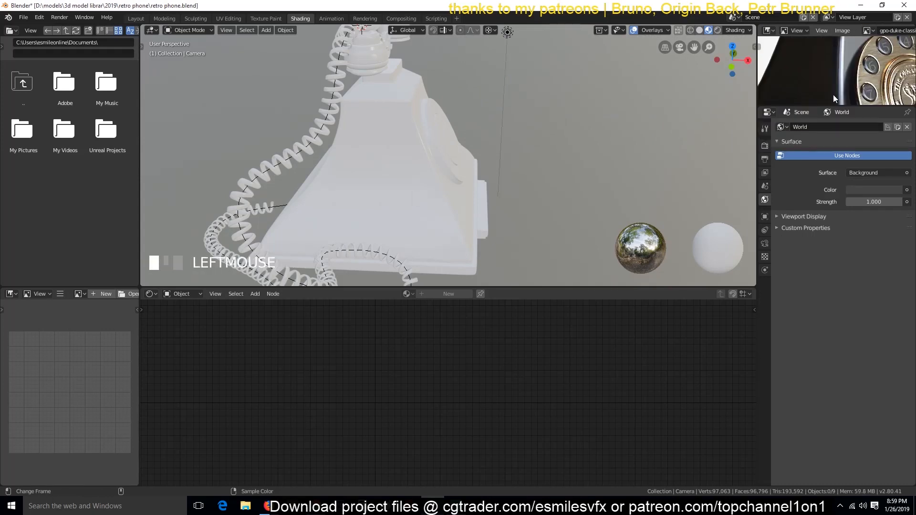
drag(846, 107, 797, 409)
scroll(791, 350, down, 2)
key(ctrl+s)
Step: Create a new material named "plastic" on the telephone's main body and save the file
scroll(420, 164, down, 2)
middle_drag(620, 241, 484, 176)
scroll(541, 219, up, 3)
click(506, 198)
click(535, 261)
click(451, 294)
click(436, 294)
text(plastic)
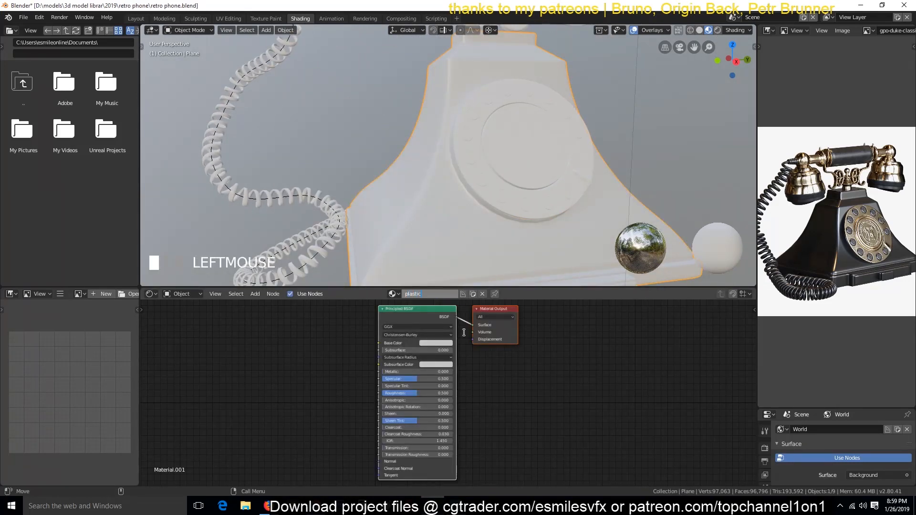
key(Return)
key(ctrl+s)
Step: Enable Ambient Occlusion with a 1.75 m distance and Screen Space Reflections in the Eevee render settings, and save the file
click(439, 344)
drag(803, 407, 802, 319)
click(765, 358)
click(791, 357)
click(785, 366)
click(785, 411)
click(816, 366)
scroll(279, 226, down, 1)
scroll(286, 228, up, 1)
key(ctrl+s)
Step: Set the plastic material's base color to black and its roughness to 0.176, and save the file
click(442, 344)
drag(477, 272, 477, 301)
drag(432, 393, 409, 393)
key(ctrl+s)
middle_drag(337, 205, 413, 228)
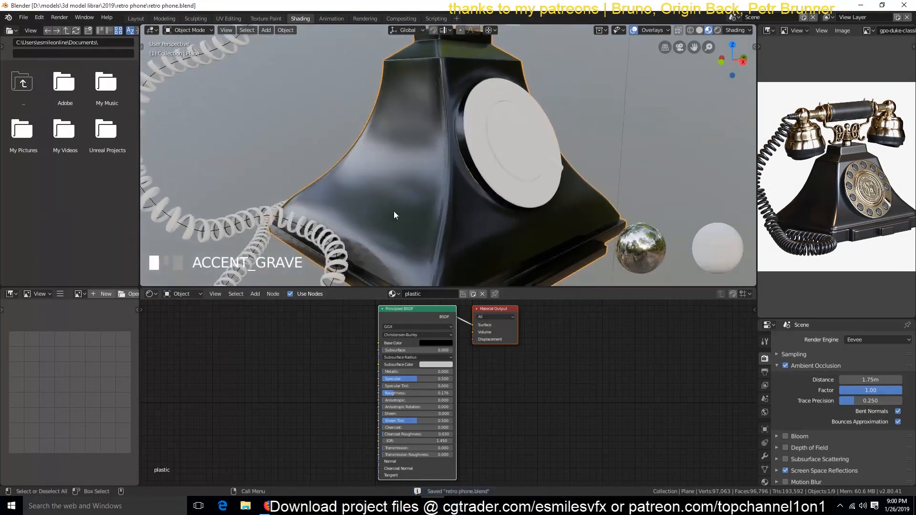
Step: Browse to the folder D:\models\3d model librari\TEXTURES in the file browser
click(46, 43)
text(D:\)
key(Return)
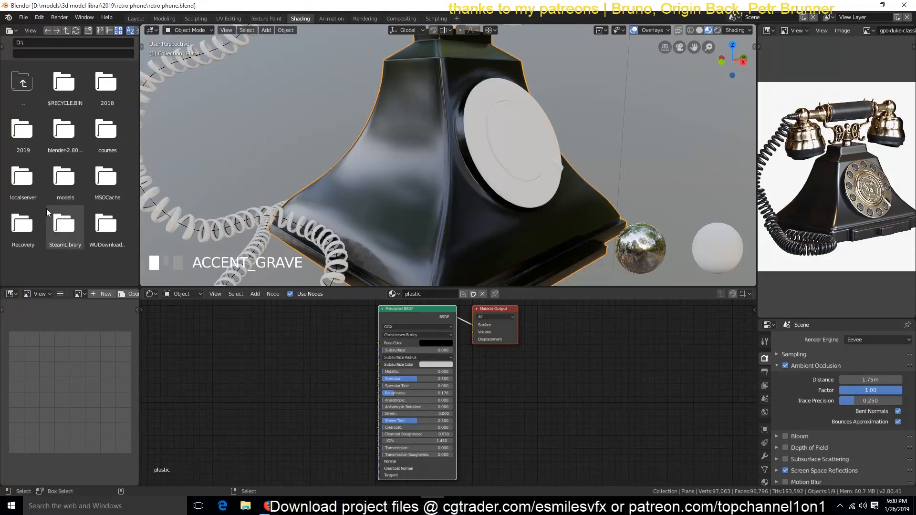
double_click(63, 191)
double_click(64, 90)
double_click(65, 147)
Step: Add the tileable eroded background 10.jpg image to the plastic material as an unconnected image texture node
scroll(52, 244, down, 2)
scroll(52, 244, down, 5)
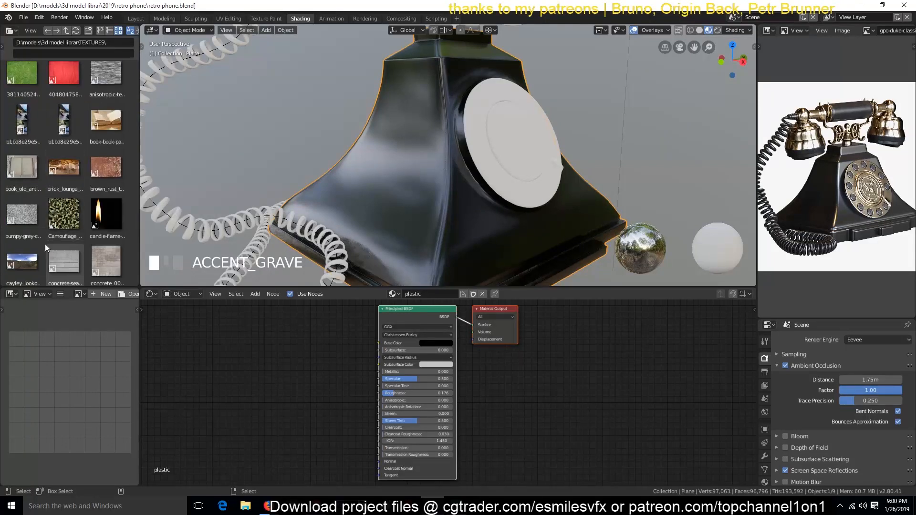
scroll(25, 218, down, 10)
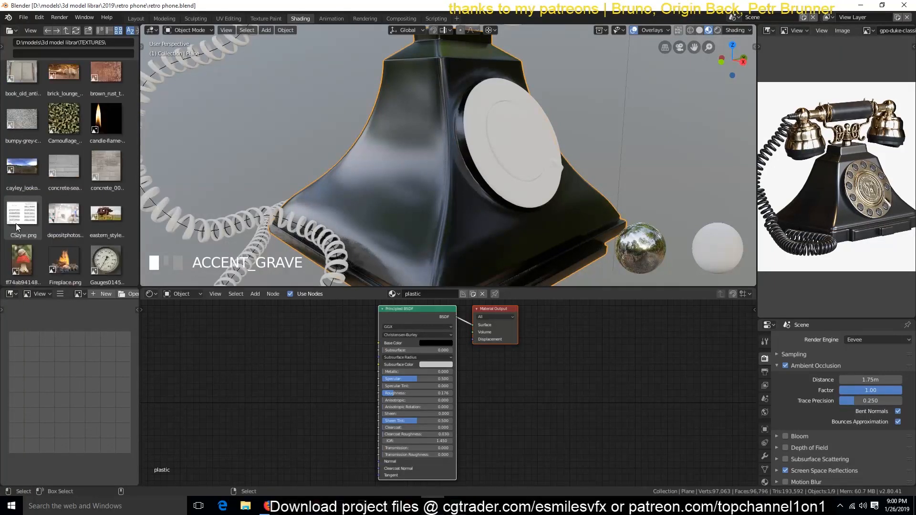
scroll(27, 221, down, 8)
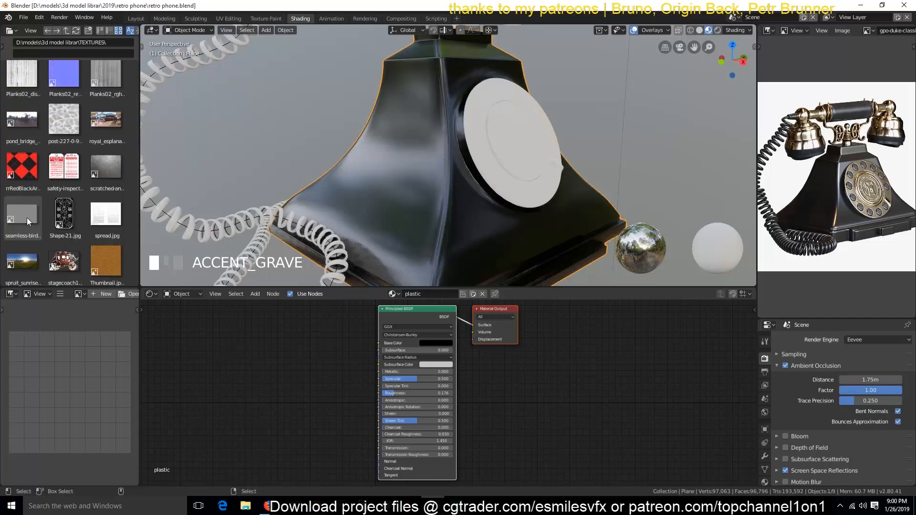
drag(25, 200, 224, 355)
Step: Mark the body's corner edge loops and the edge loop around its top block as seams
key(Tab)
scroll(439, 211, down, 2)
middle_drag(439, 210, 449, 248)
key(grave)
alt+click(450, 179)
scroll(450, 179, down, 4)
key(grave)
middle_drag(620, 210, 481, 205)
key(grave)
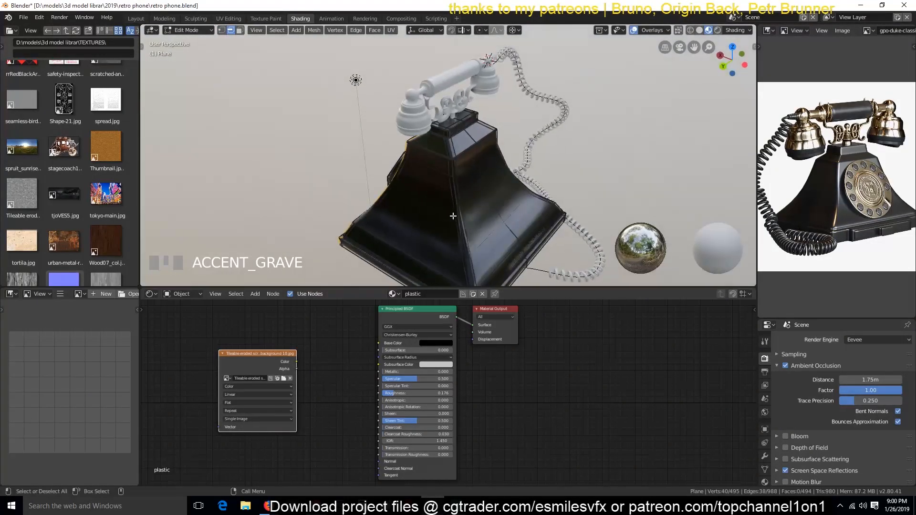
scroll(498, 145, up, 4)
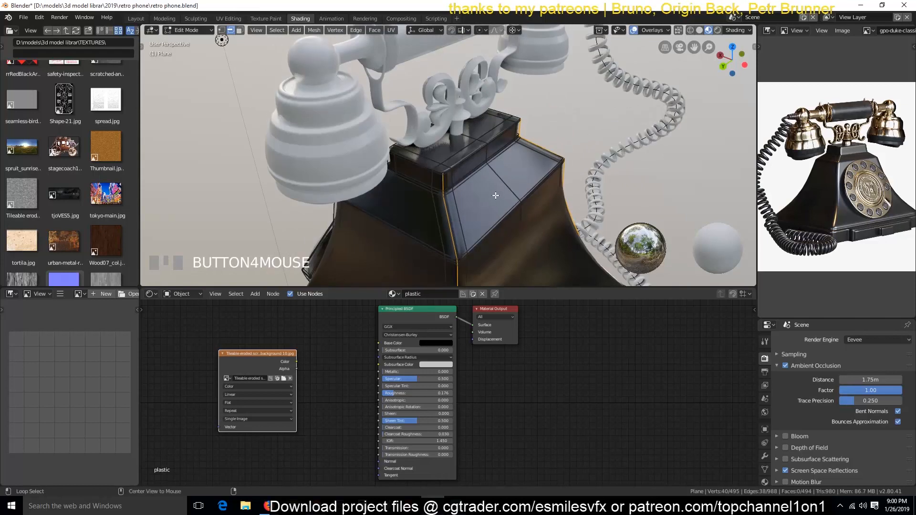
key(ctrl+e)
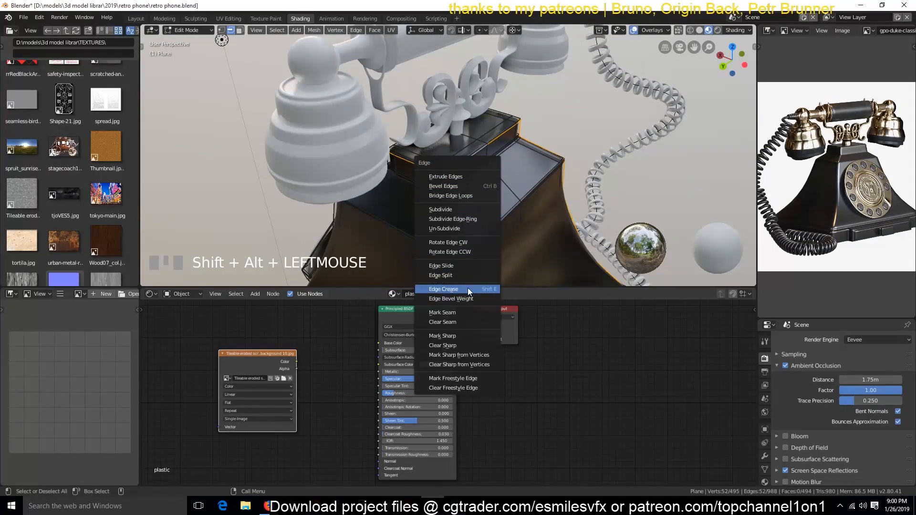
click(465, 312)
Step: Select the edges along the body's bottom rim in solid shading, leave mesh editing and save the file
shift+middle_drag(518, 223, 536, 23)
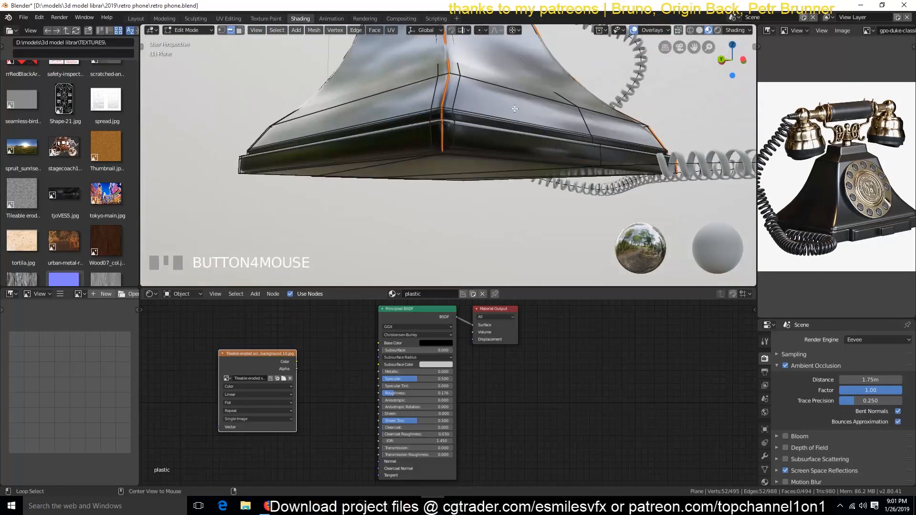
key(grave)
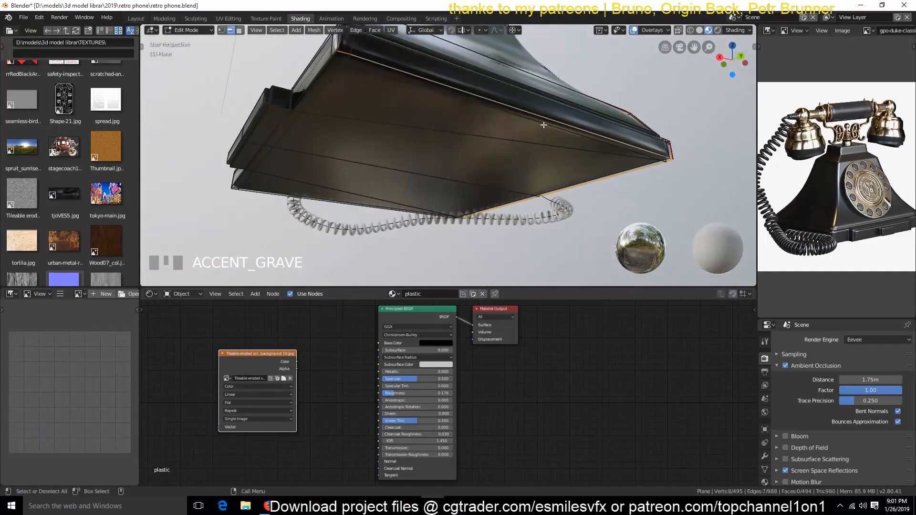
click(700, 31)
alt+shift+click(309, 92)
key(grave)
middle_drag(310, 92, 505, 148)
scroll(505, 148, up, 3)
scroll(422, 107, down, 2)
key(grave)
middle_drag(421, 107, 479, 117)
scroll(479, 116, down, 3)
key(grave)
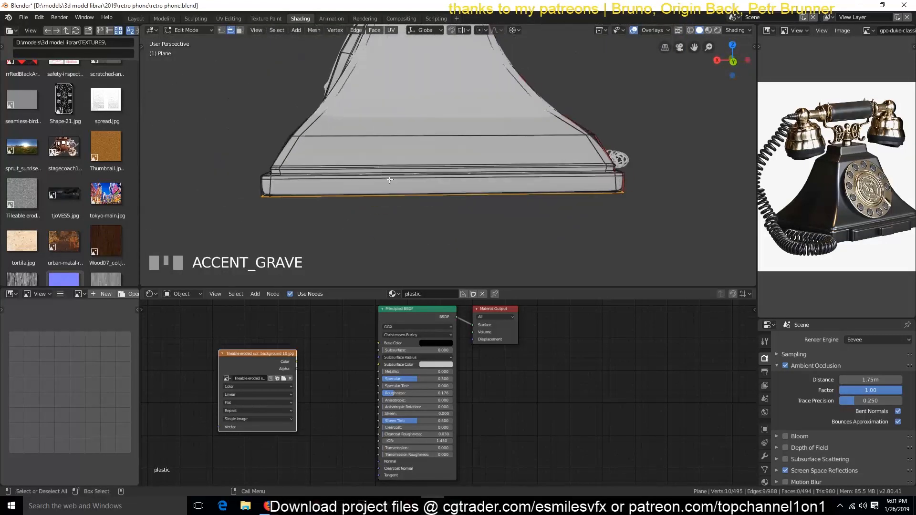
scroll(460, 193, down, 2)
key(Tab)
key(ctrl+s)
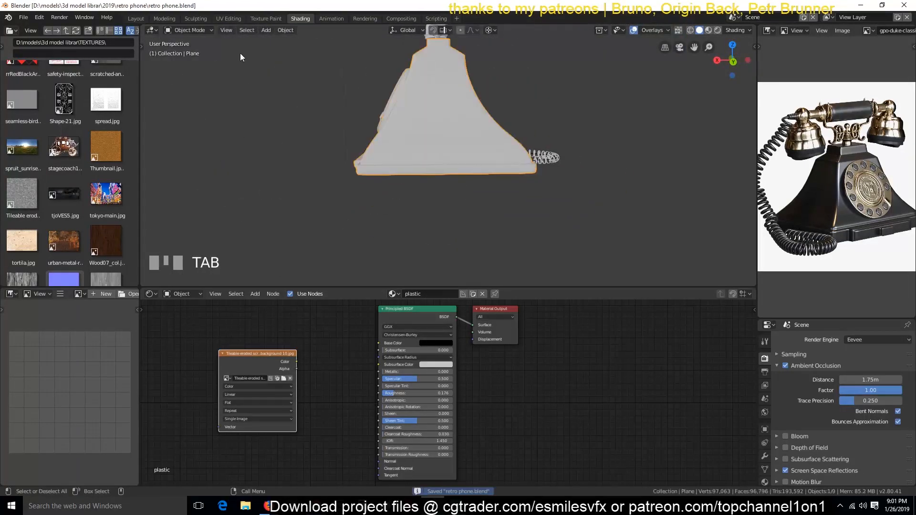
Step: Switch the viewport to look-dev shading and preview the eroded background image texture directly on the telephone body
click(707, 30)
key(grave)
scroll(459, 152, up, 3)
ctrl+shift+click(241, 374)
drag(241, 374, 138, 373)
middle_drag(265, 64, 337, 103)
middle_drag(335, 423, 537, 428)
scroll(443, 409, up, 4)
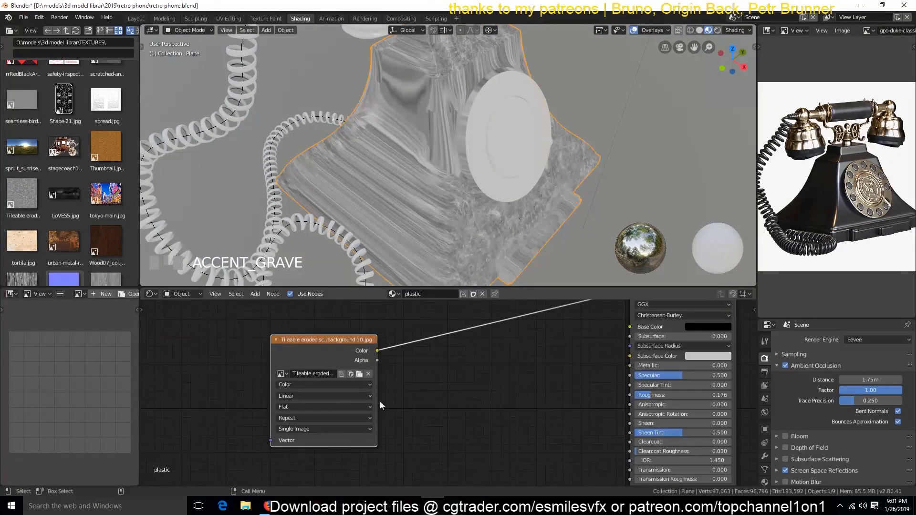
Step: Set the image texture's projection to Box and add Mapping and Texture Coordinate nodes in front of it
click(336, 407)
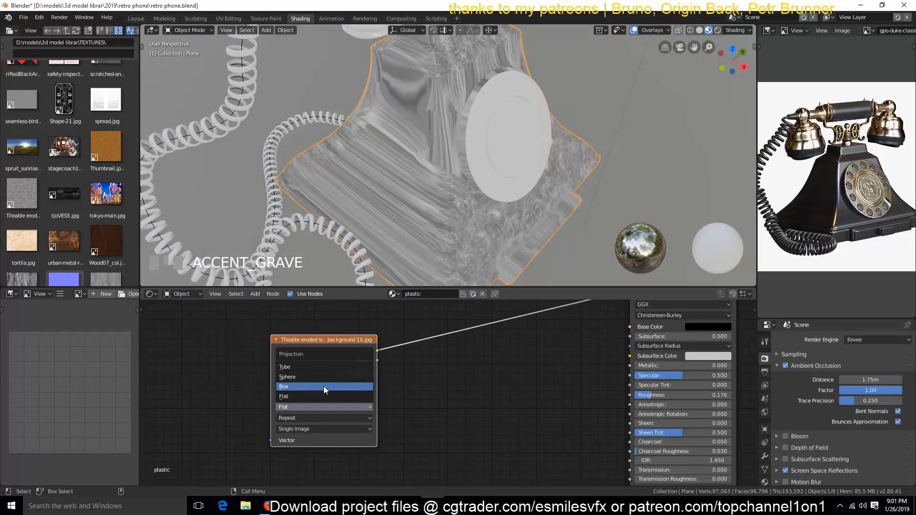
click(325, 390)
key(ctrl+t)
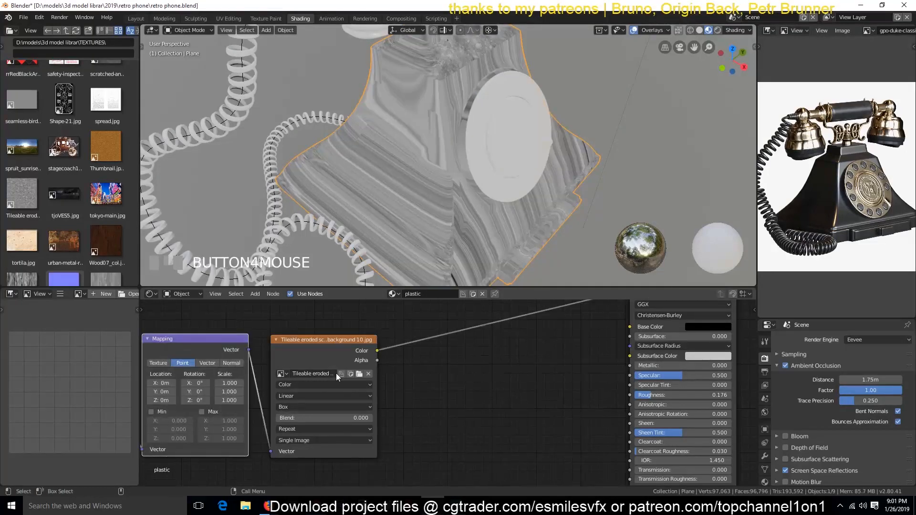
Step: Connect the Texture Coordinate node's Object output to the Mapping node's Vector input
scroll(336, 373, left, 5)
drag(338, 388, 337, 376)
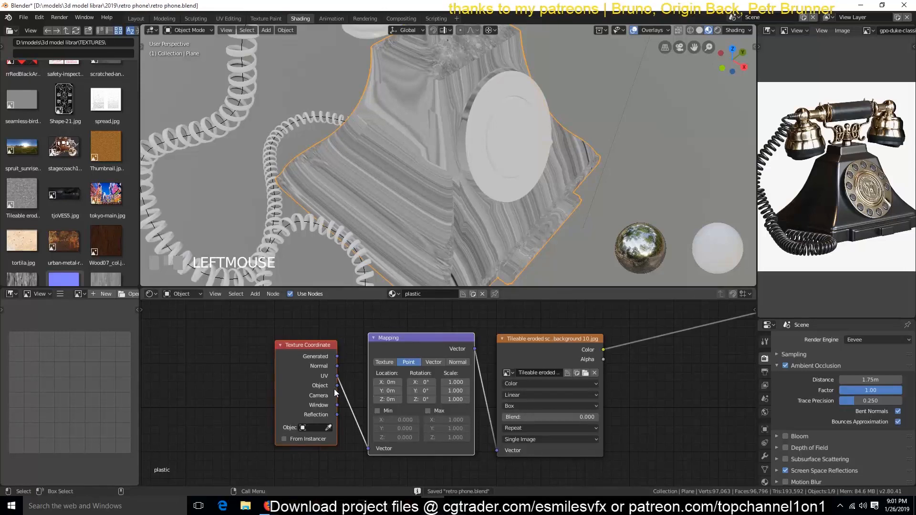
drag(368, 449, 336, 385)
scroll(494, 177, up, 3)
scroll(470, 170, down, 2)
scroll(526, 222, up, 2)
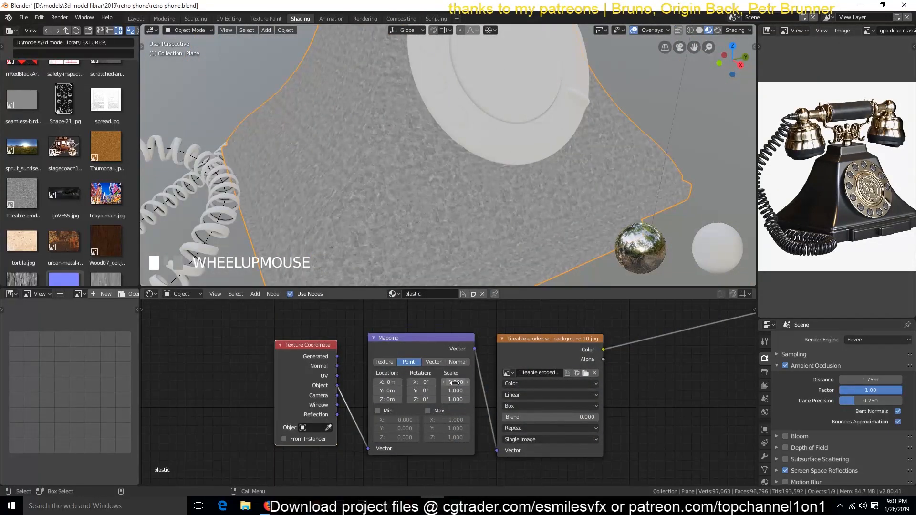
Step: Set the Mapping node's scale to 0.3 on the X, Y and Z axes
text(.3)
key(Return)
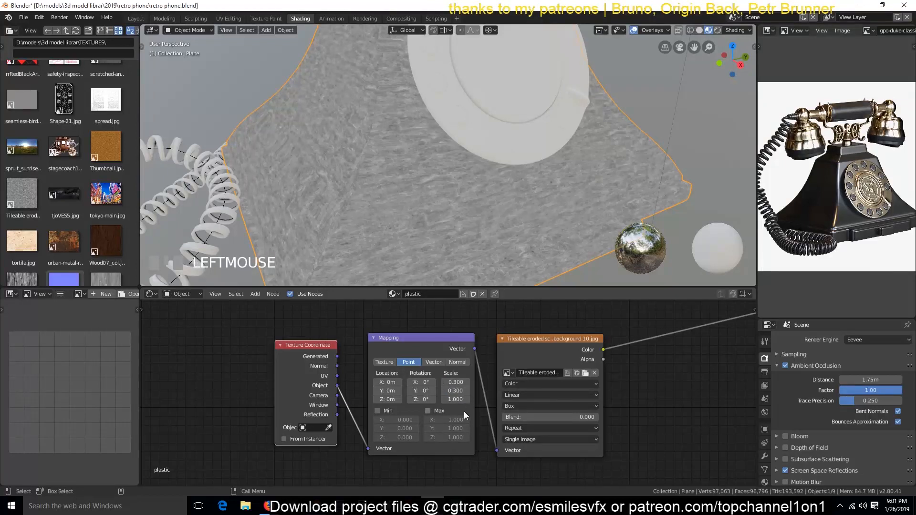
click(463, 410)
middle_drag(436, 406, 463, 405)
click(491, 398)
text(.3)
key(Return)
scroll(424, 233, down, 2)
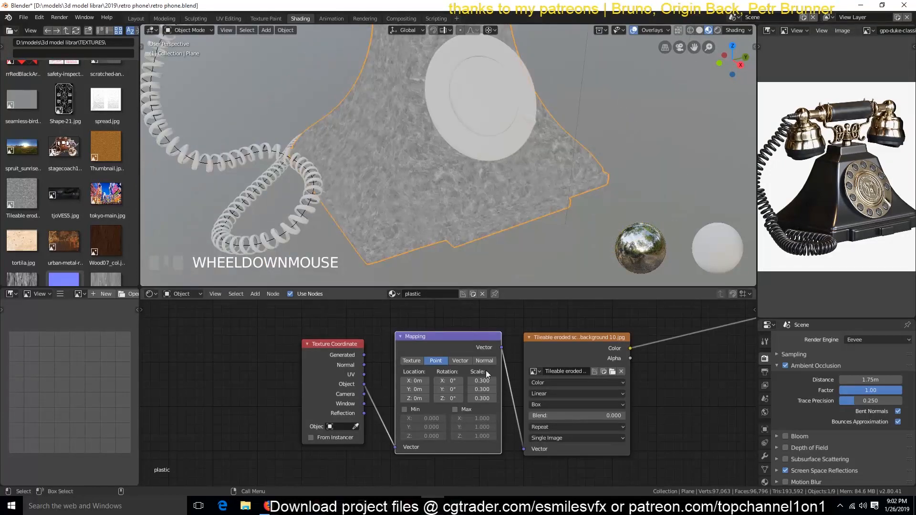
Step: Set the Mapping node's scale to 0.1 on all three axes and save the file
click(473, 381)
text(.1)
key(Return)
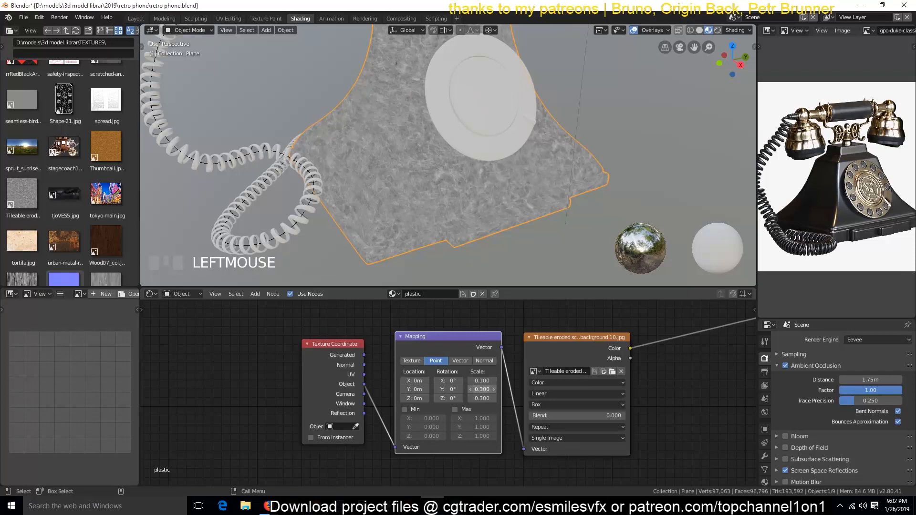
key(Return)
click(486, 398)
text(.1)
key(Return)
scroll(470, 189, down, 2)
middle_drag(471, 189, 450, 219)
key(ctrl+s)
Step: Feed the image texture's Color into the Principled BSDF's Roughness in the plastic material, show the shaded result and save
middle_drag(573, 376, 355, 394)
drag(370, 358, 385, 368)
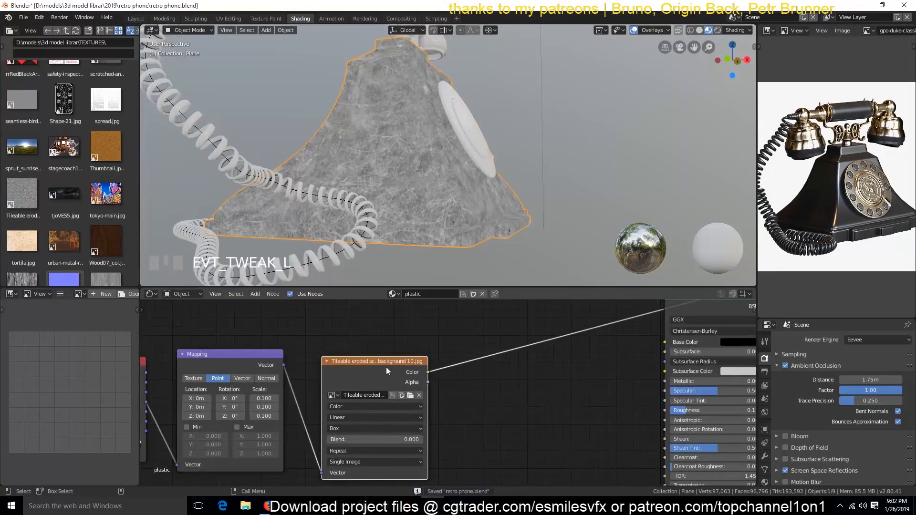
ctrl+shift+click(688, 313)
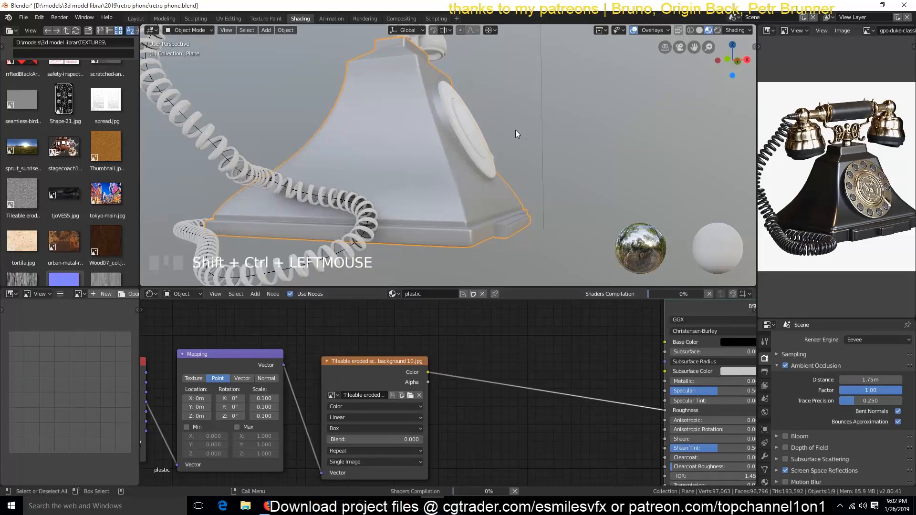
mouse_move(459, 176)
middle_down()
mouse_move(370, 219)
mouse_move(292, 223)
mouse_move(343, 247)
middle_up()
scroll(412, 198, up, 2)
scroll(411, 199, down, 1)
key(ctrl+s)
key(a)
click(342, 247)
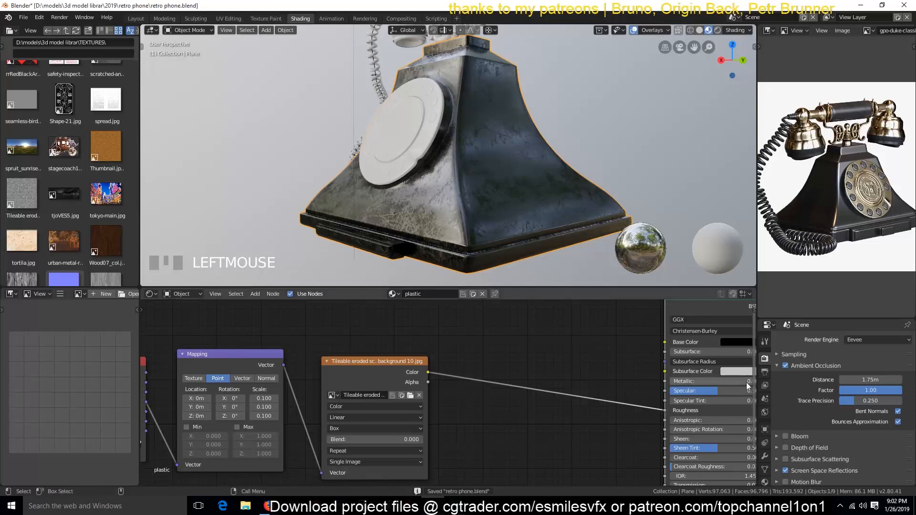
Step: Insert a ColorRamp node between the image texture and the Principled BSDF's Roughness input
click(765, 456)
key(shift+a)
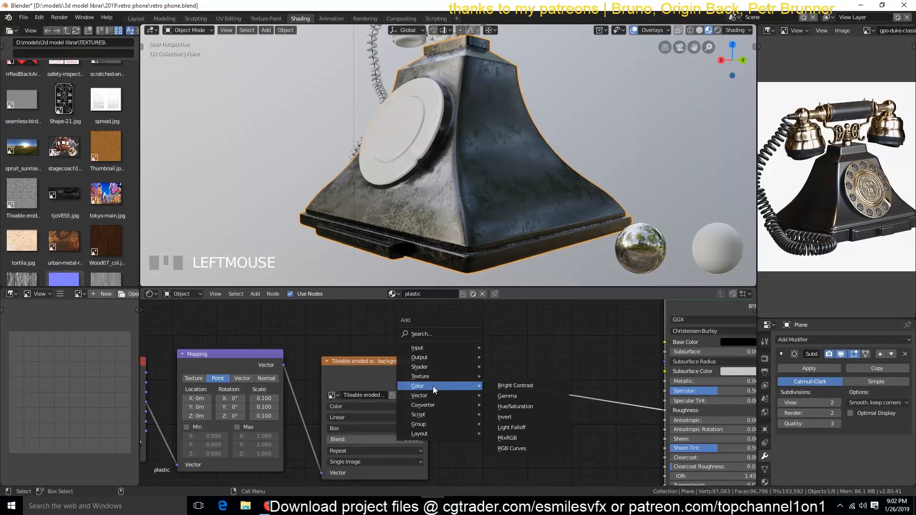
mouse_move(427, 405)
click(533, 289)
click(518, 425)
scroll(416, 192, up, 3)
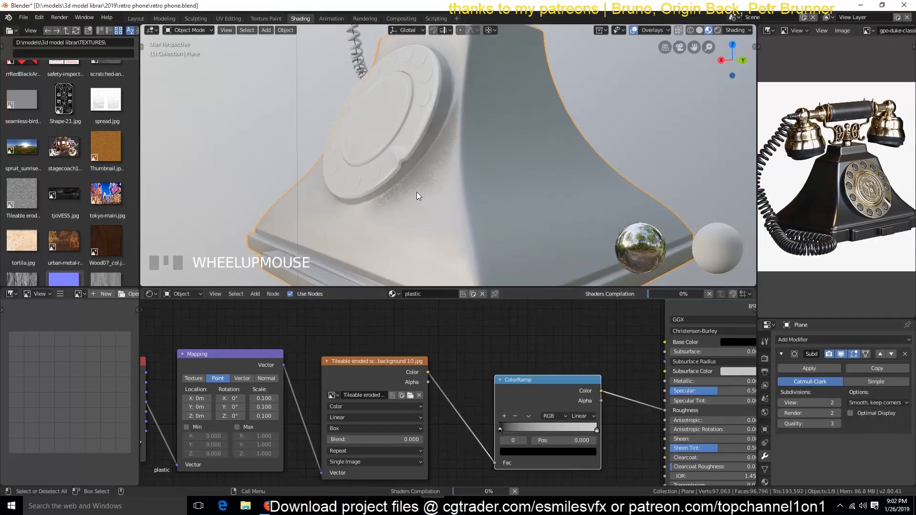
Step: Lighten the dark stop of the plastic material's ColorRamp to grey
key(grave)
click(522, 453)
drag(575, 361, 575, 355)
scroll(492, 224, down, 3)
key(grave)
key(alt+a)
middle_drag(453, 227, 310, 224)
Step: Darken the light stop of the plastic material's ColorRamp to light grey and save the file
click(575, 452)
drag(578, 351, 578, 358)
click(591, 451)
middle_drag(432, 192, 579, 248)
scroll(484, 197, up, 3)
scroll(479, 205, down, 4)
key(ctrl+s)
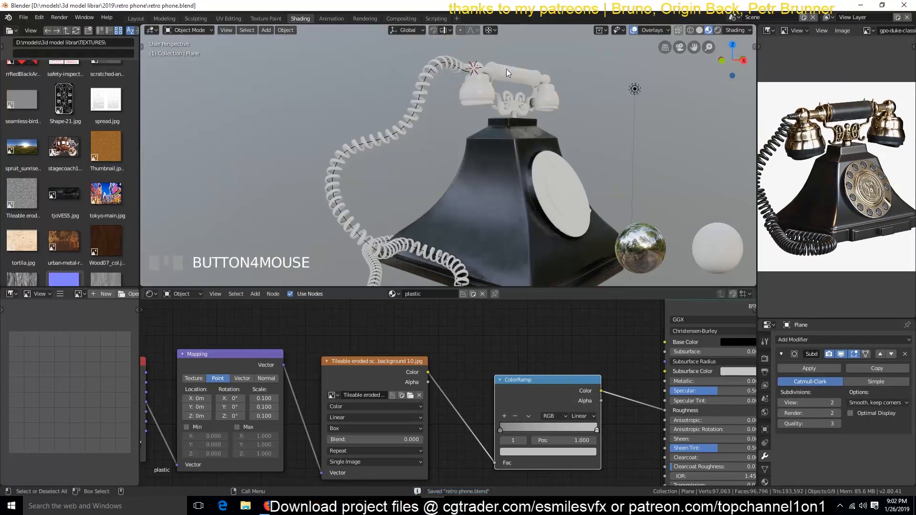
Step: Assign the plastic material to the handset and to the coiled cord
click(506, 70)
click(429, 316)
click(424, 105)
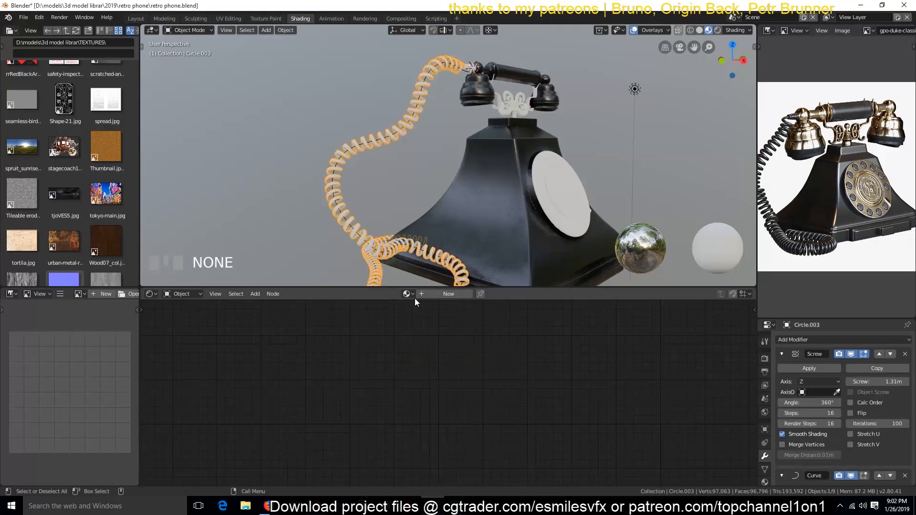
click(421, 318)
key(alt+a)
Step: Assign the plastic material to the round dial and the ornamental cradle, clear the selection and save the file
click(560, 182)
click(408, 294)
click(425, 318)
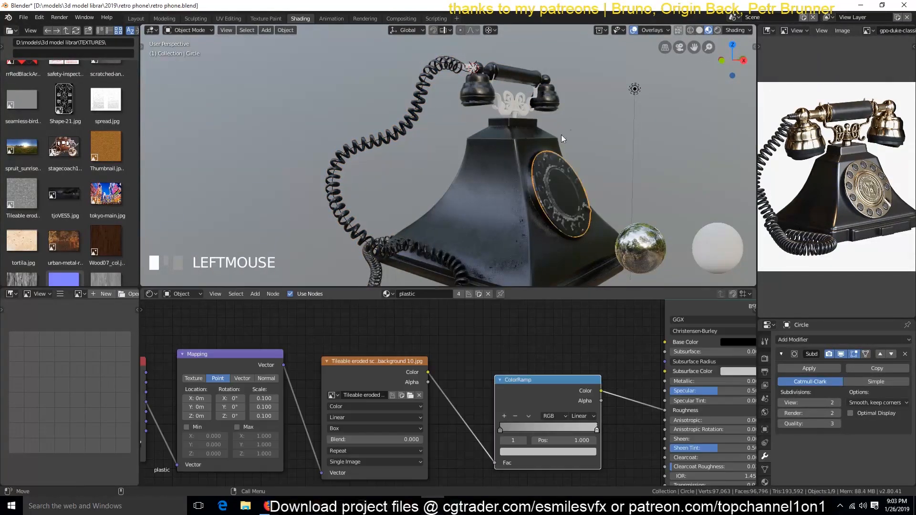
click(518, 106)
click(409, 294)
click(423, 319)
key(alt+a)
mouse_move(600, 136)
alt+mouse_down()
mouse_move(487, 129)
mouse_move(608, 136)
alt+mouse_up()
middle_drag(607, 135, 537, 150)
key(ctrl+s)
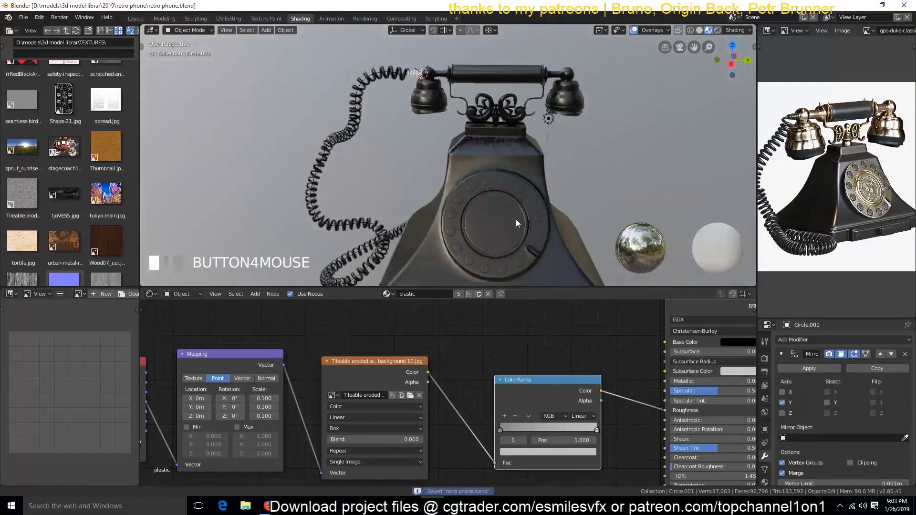
Step: Give the dial its own copy of the plastic material and name it gold
shift+middle_drag(516, 219, 501, 166)
click(764, 480)
click(465, 193)
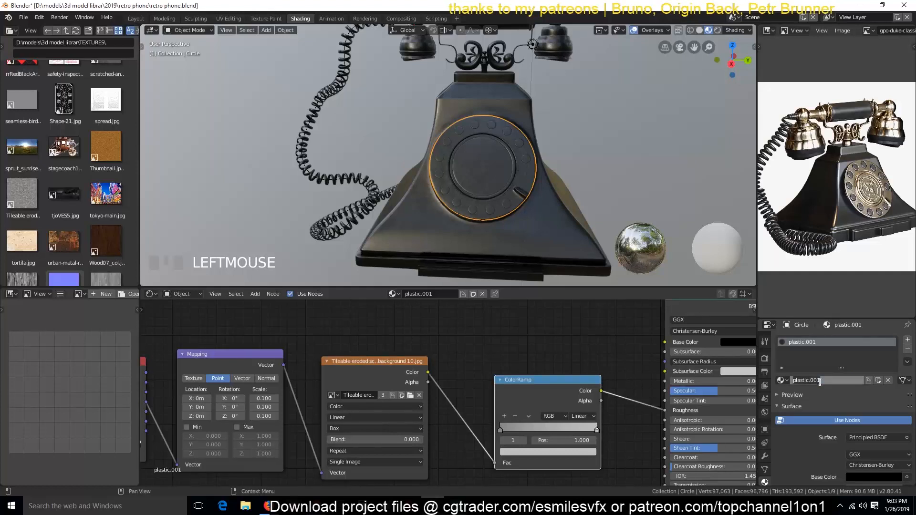
scroll(506, 375, down, 2)
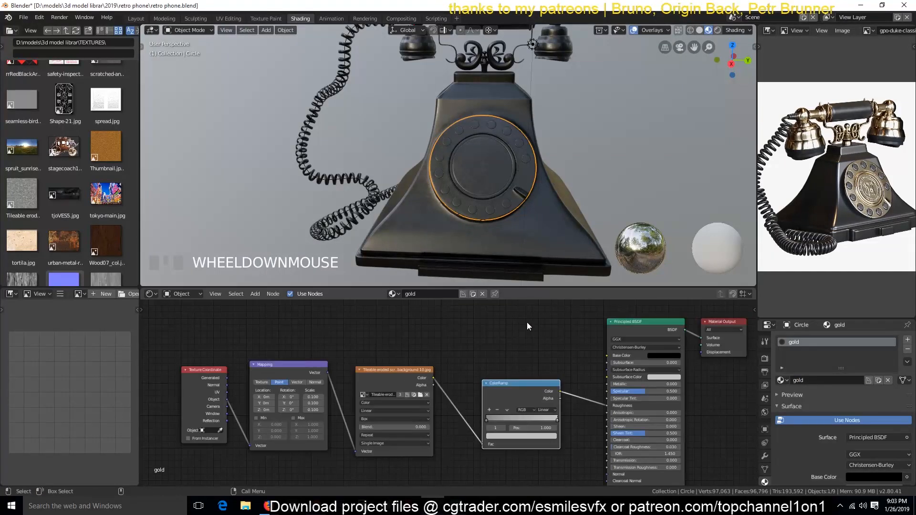
middle_drag(527, 322, 410, 330)
scroll(511, 178, up, 3)
key(grave)
middle_drag(511, 179, 491, 219)
scroll(491, 219, up, 3)
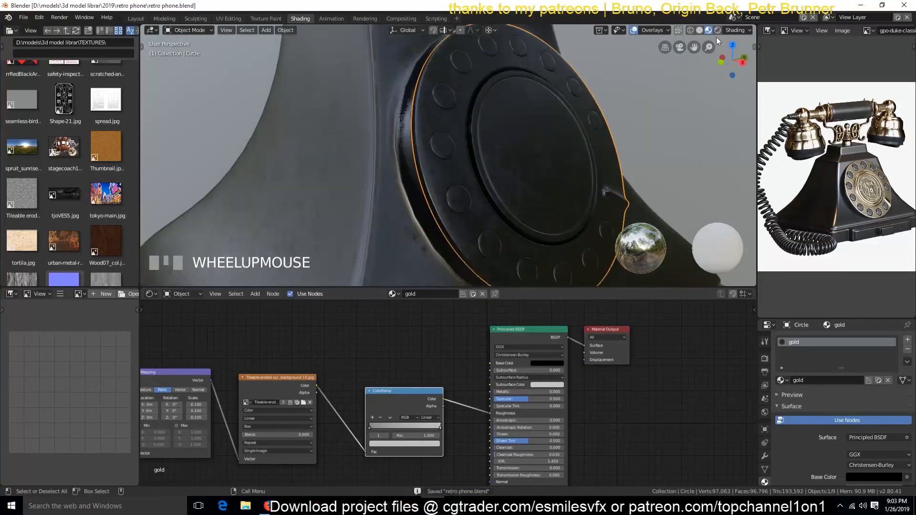
Step: Light the look-dev preview with the last HDRI environment and check the dial under it
click(748, 31)
click(740, 93)
click(763, 129)
mouse_move(594, 197)
middle_down()
mouse_move(491, 201)
mouse_move(562, 179)
middle_up()
scroll(568, 202, down, 4)
key(grave)
scroll(562, 179, up, 3)
Step: Switch the look-dev preview to the fourth HDRI environment and check the telephone's reflections
click(741, 30)
click(728, 94)
click(716, 123)
click(705, 103)
click(648, 127)
scroll(477, 167, down, 4)
key(grave)
mouse_move(473, 174)
middle_down()
mouse_move(400, 185)
mouse_move(470, 177)
middle_up()
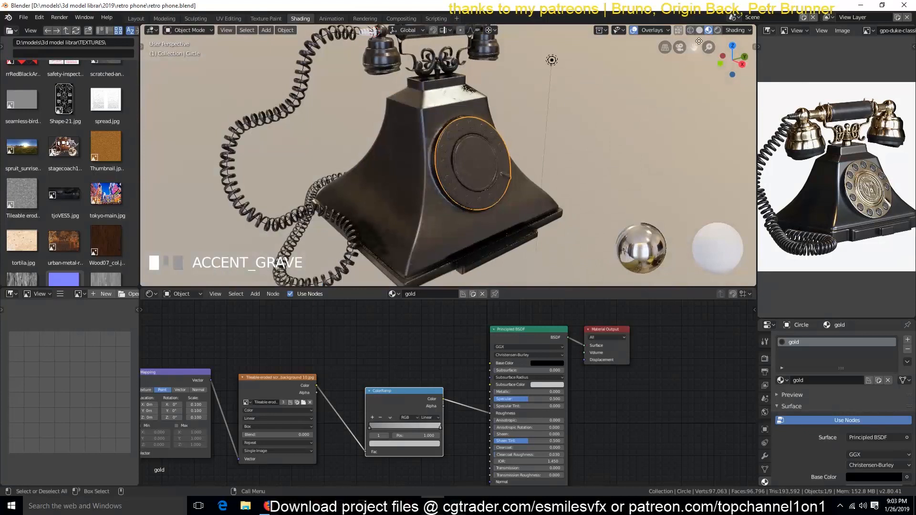
Step: Try the second HDRI environment for the look-dev preview and inspect the dial up close
click(740, 30)
click(729, 94)
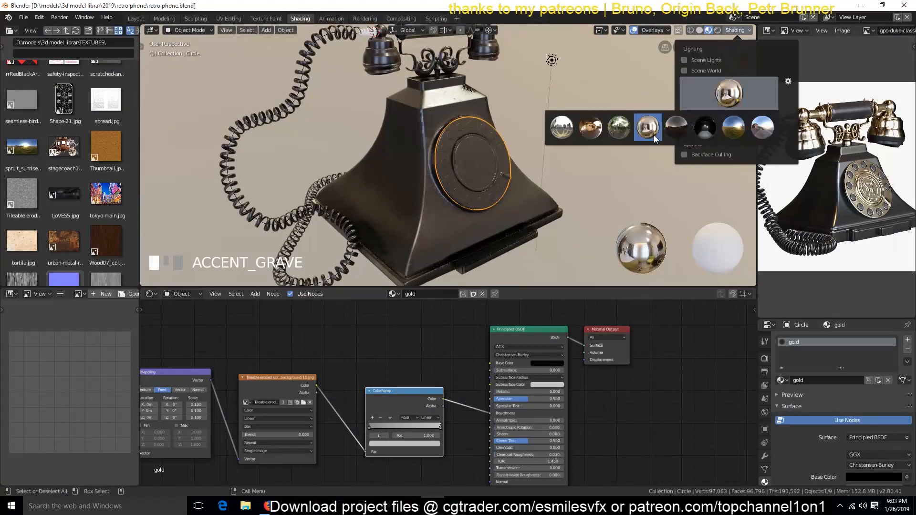
click(600, 129)
key(grave)
middle_drag(583, 86, 722, 15)
scroll(608, 53, up, 4)
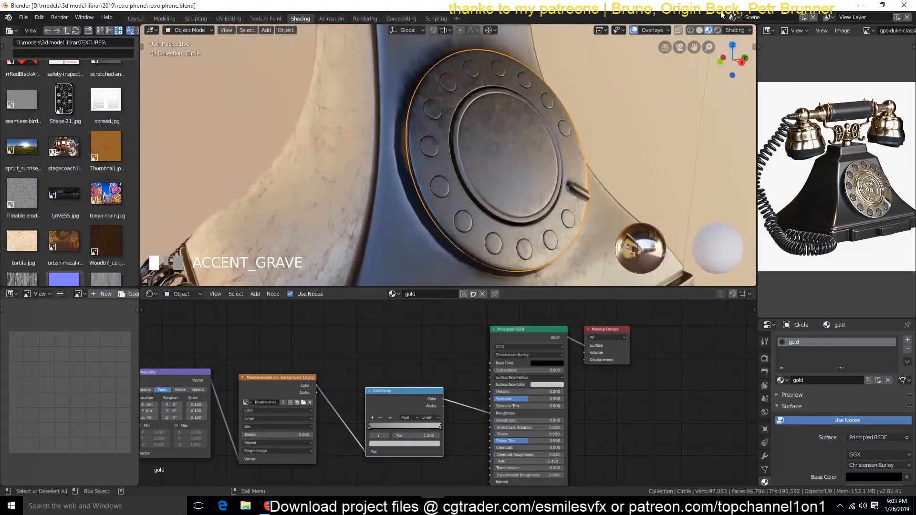
Step: Light the look-dev preview with the first HDRI environment
click(737, 31)
click(711, 88)
click(570, 123)
key(grave)
scroll(568, 125, down, 3)
middle_drag(568, 125, 532, 145)
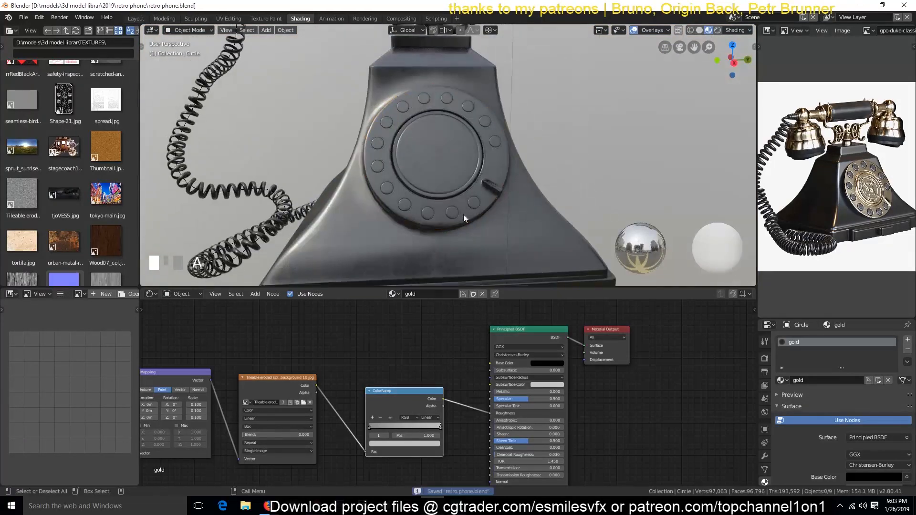
Step: Select the dial and set the gold material's Metallic value to 1
middle_drag(463, 217, 517, 211)
click(517, 211)
scroll(545, 370, up, 3)
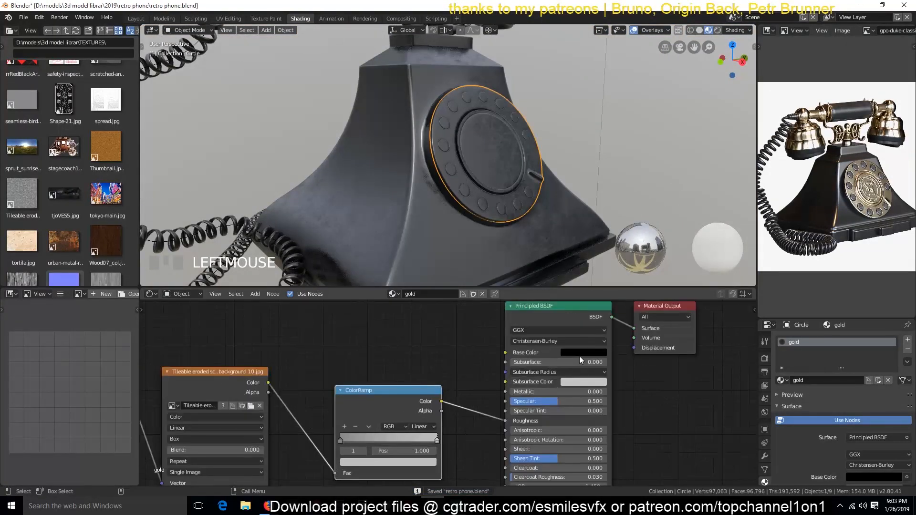
text(1)
key(Return)
scroll(621, 353, up, 3)
key(grave)
mouse_move(556, 239)
middle_down()
mouse_move(509, 250)
mouse_move(521, 252)
middle_up()
Step: Raise the gold material's Base Color to full brightness
click(617, 338)
click(705, 165)
key(grave)
middle_drag(510, 206, 520, 188)
scroll(550, 207, up, 4)
Step: Tint the gold material's Base Color to a pale warm gold and check it on the dial
click(626, 336)
mouse_move(643, 211)
mouse_down()
mouse_move(635, 237)
mouse_move(640, 228)
mouse_up()
scroll(552, 126, down, 6)
key(grave)
middle_drag(552, 127, 573, 189)
click(629, 337)
drag(642, 228, 641, 226)
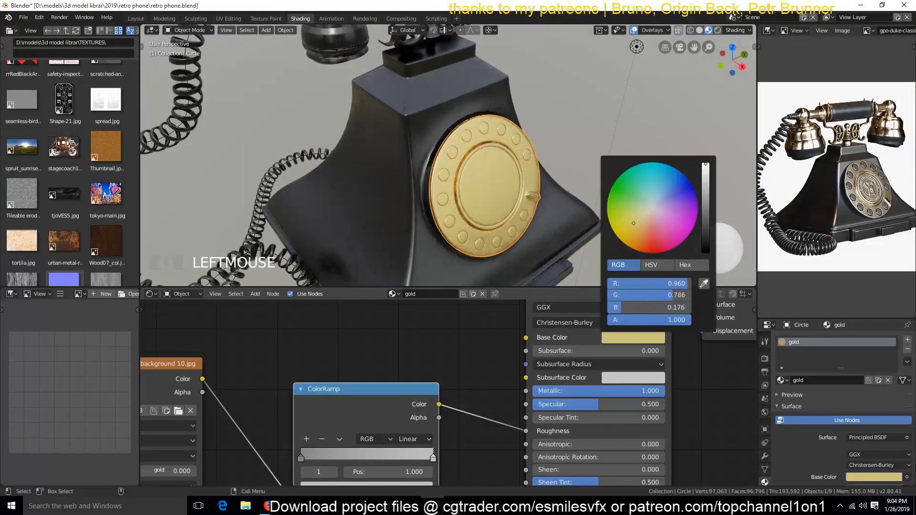
key(a)
key(grave)
middle_drag(564, 168, 614, 177)
scroll(613, 177, up, 5)
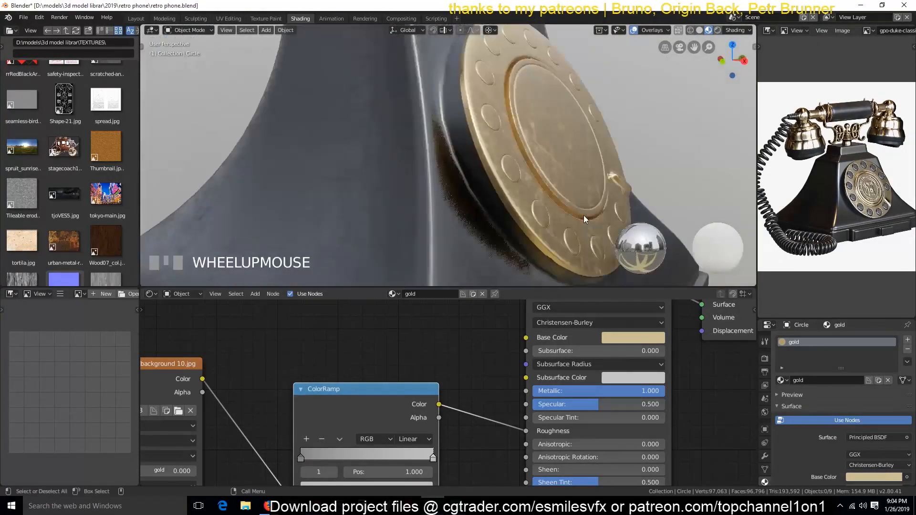
Step: Darken the light stop of the gold material's ColorRamp to mid grey and inspect the dial's reflections
drag(337, 416, 351, 361)
click(380, 432)
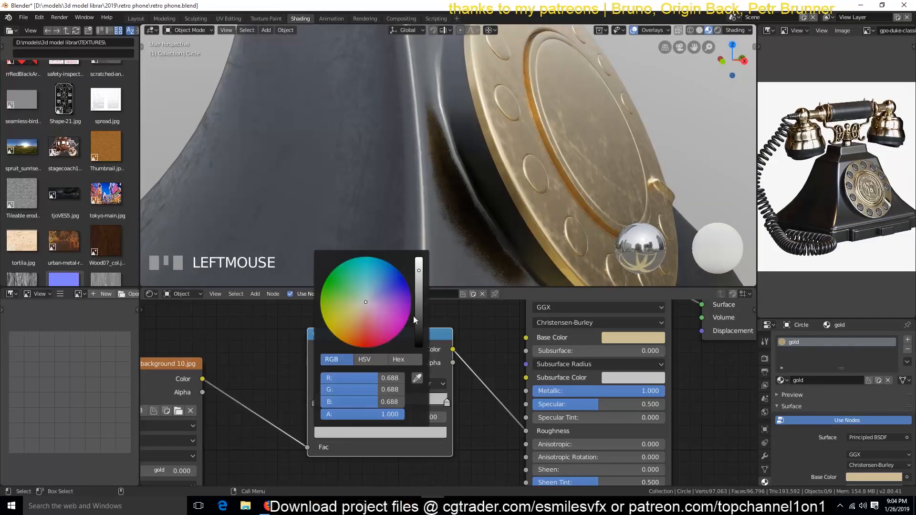
mouse_move(422, 292)
mouse_down()
mouse_move(423, 305)
mouse_move(422, 292)
mouse_up()
key(grave)
middle_drag(505, 189, 451, 202)
scroll(463, 212, up, 4)
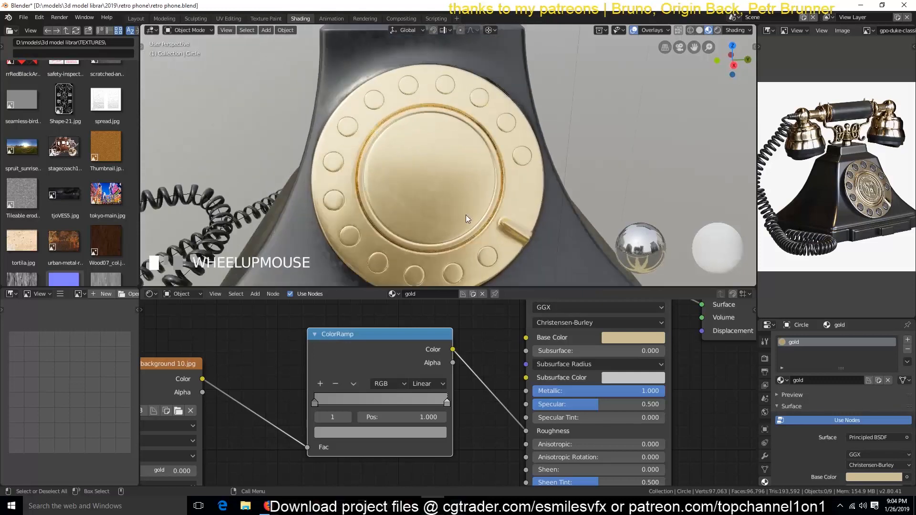
Step: Lighten the gold ColorRamp's end stop to a light grey
click(429, 435)
drag(421, 292, 420, 274)
scroll(441, 200, down, 3)
key(grave)
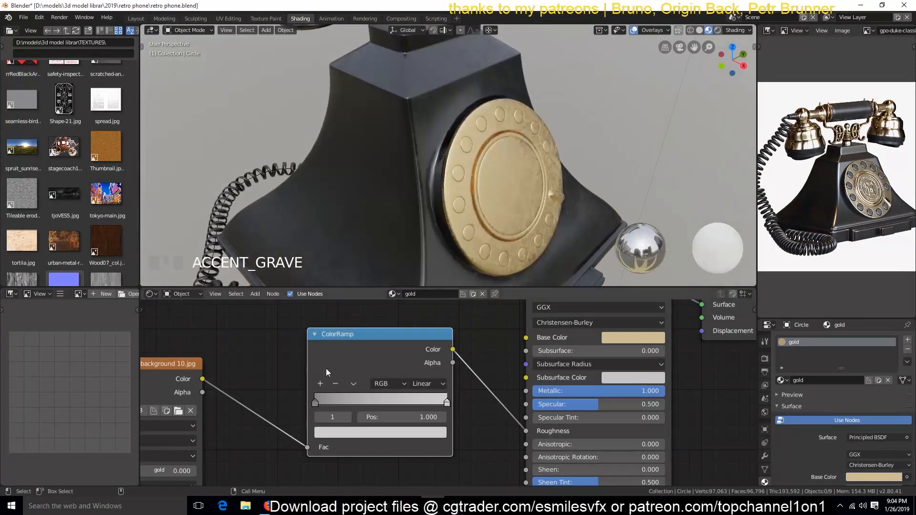
Step: Set the gold material's Mapping scale to -0.85 on all three axes
middle_drag(235, 461, 568, 412)
middle_drag(395, 401, 512, 402)
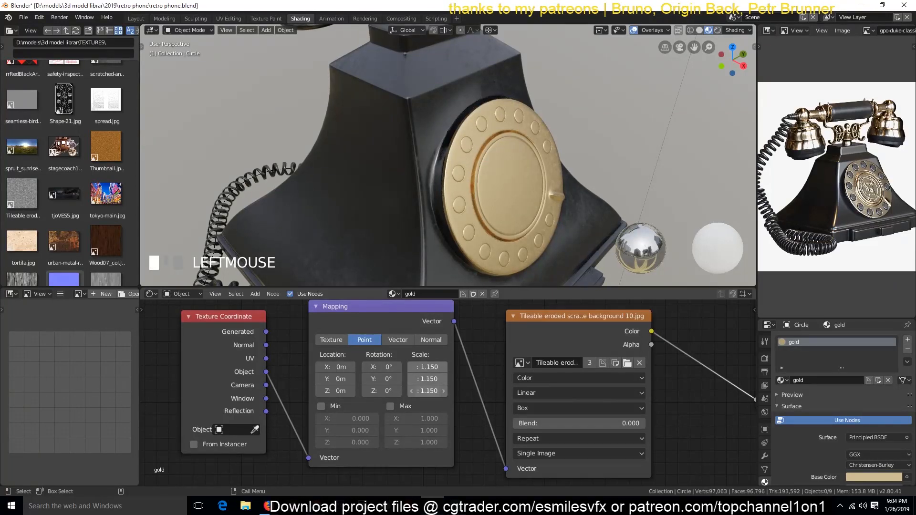
drag(430, 391, 424, 391)
key(grave)
scroll(528, 270, up, 4)
middle_drag(528, 270, 517, 250)
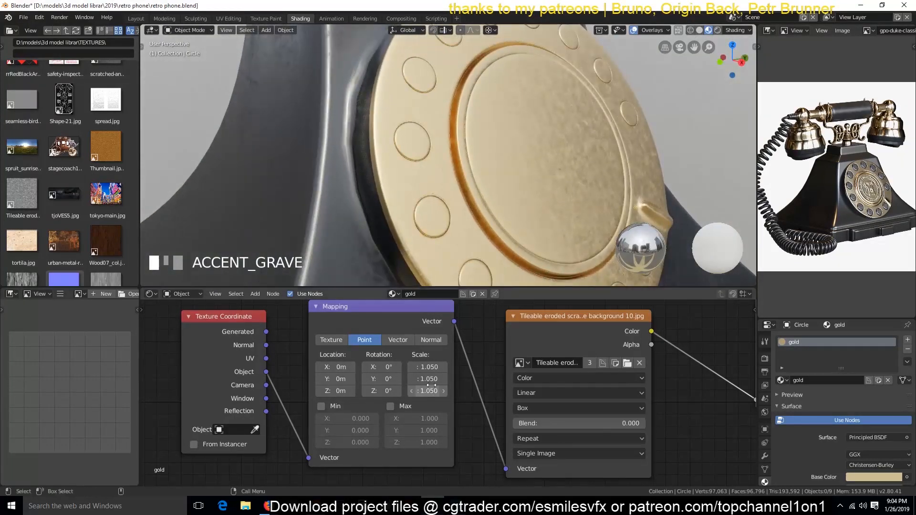
mouse_move(427, 391)
mouse_down()
mouse_move(405, 391)
mouse_move(413, 391)
mouse_up()
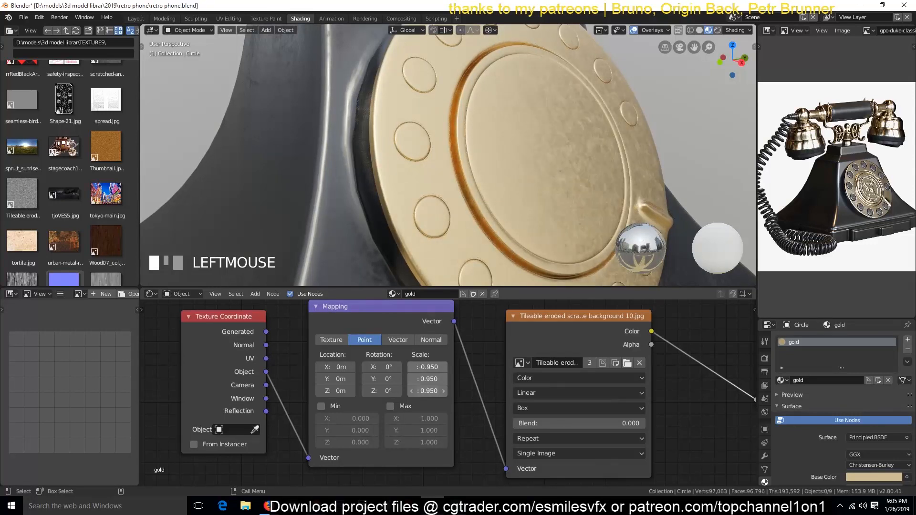
scroll(653, 387, down, 3)
Step: Darken the start stop of the gold material's ColorRamp to near black and save the file
middle_drag(652, 387, 441, 393)
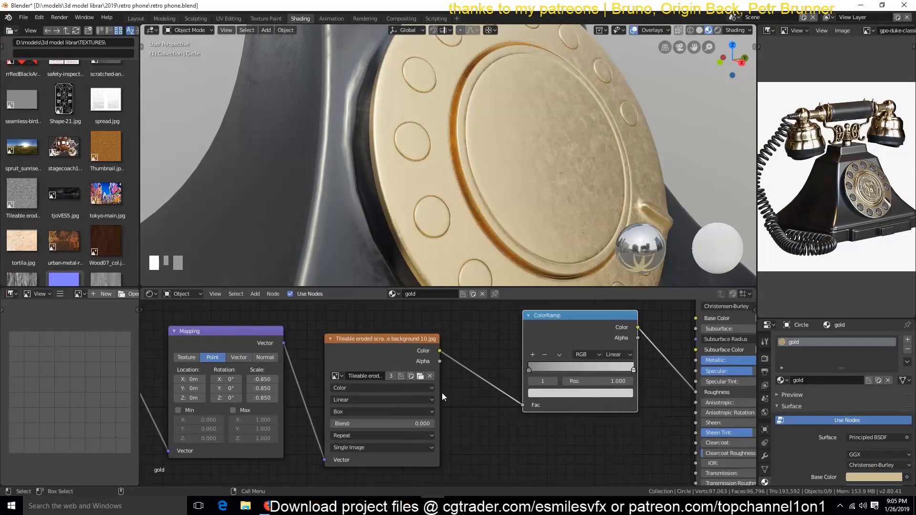
click(572, 394)
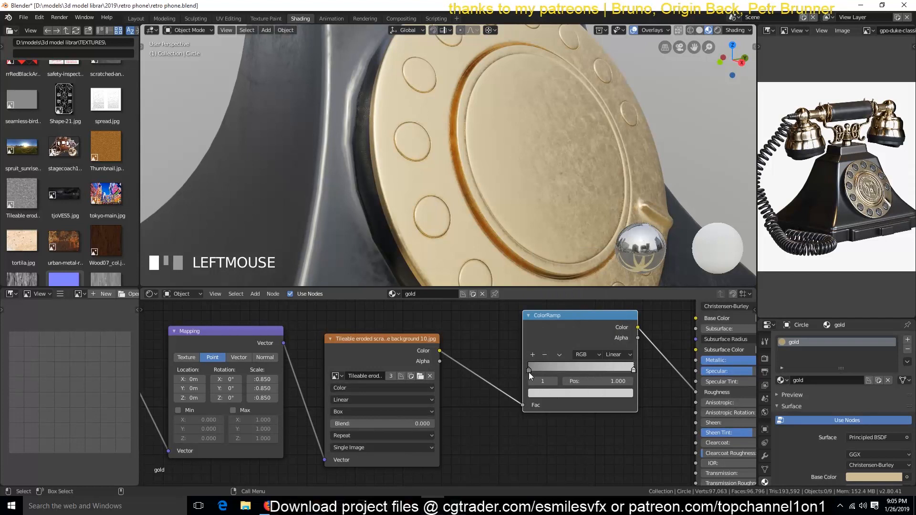
click(529, 371)
click(572, 394)
drag(610, 296, 610, 313)
key(grave)
scroll(548, 222, down, 5)
middle_drag(549, 222, 517, 68)
key(ctrl+s)
Step: Select the handset bell's linked mesh, add a second material slot with gold and assign it to the bell
scroll(837, 161, up, 4)
scroll(493, 145, down, 3)
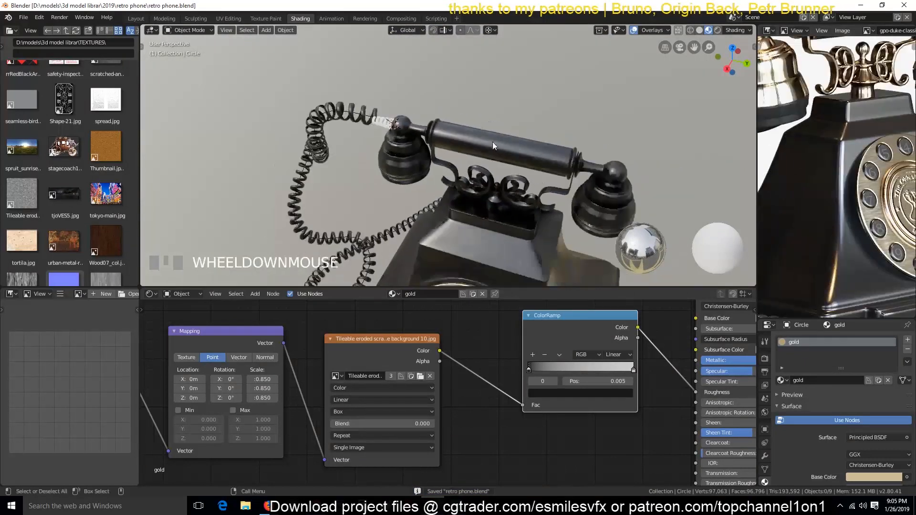
click(567, 197)
key(Tab)
click(570, 203)
key(ctrl+l)
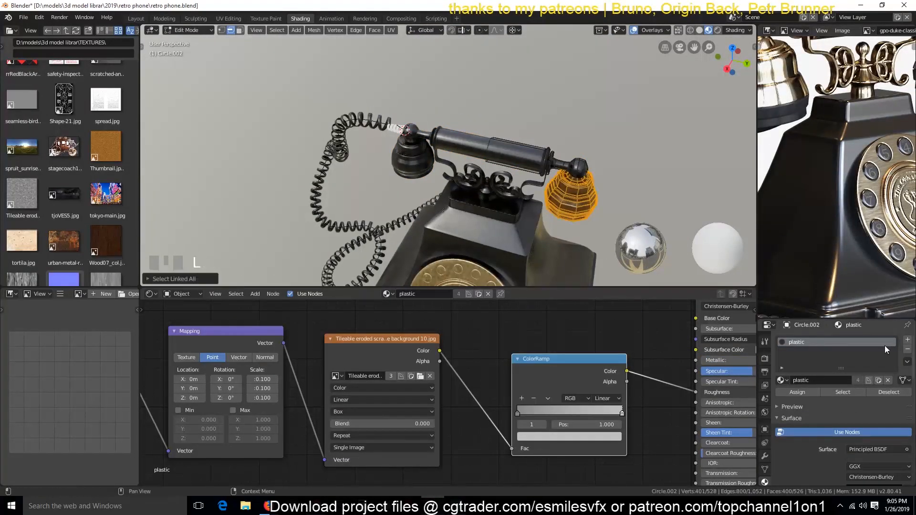
click(907, 340)
click(780, 399)
click(795, 331)
click(790, 411)
key(Tab)
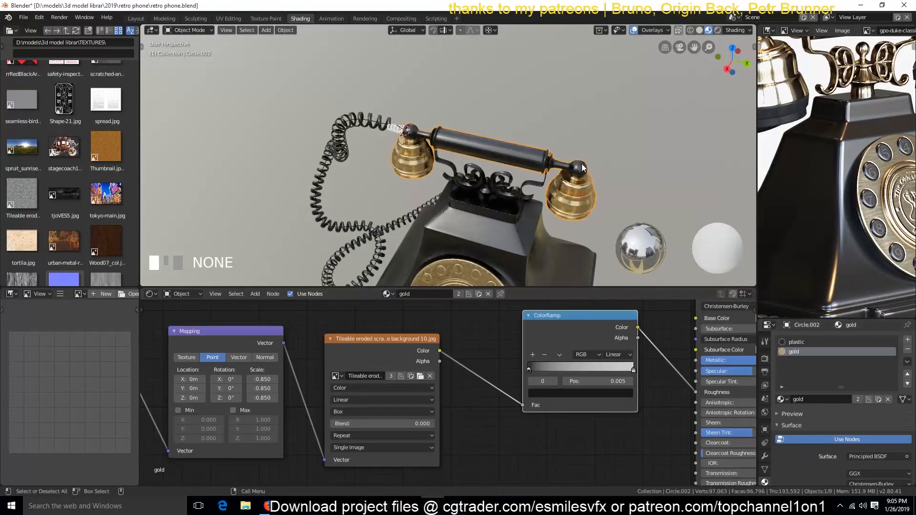
Step: Grow a selection from the centre of the bell's underside up to its lower rim and assign it the plastic material
middle_drag(496, 177, 525, 143)
scroll(524, 143, up, 4)
shift+middle_drag(620, 160, 311, 217)
scroll(311, 217, up, 4)
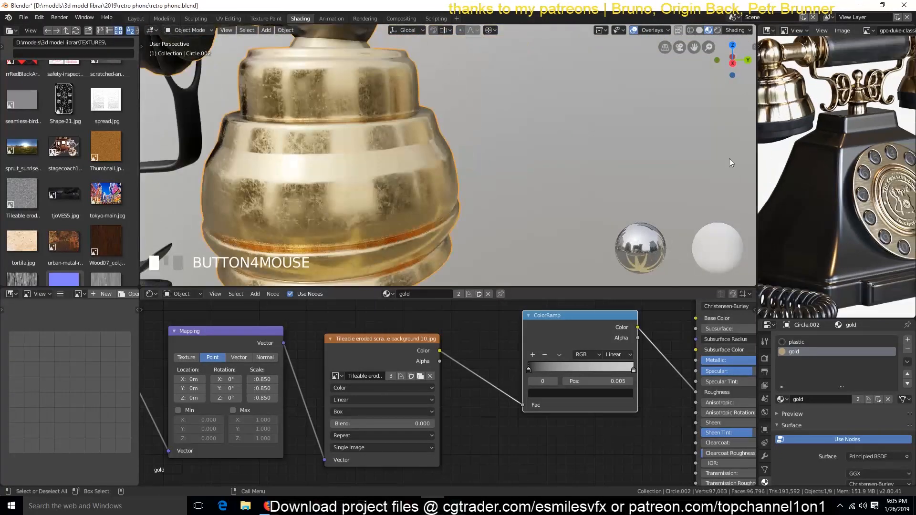
key(grave)
key(Tab)
click(483, 217)
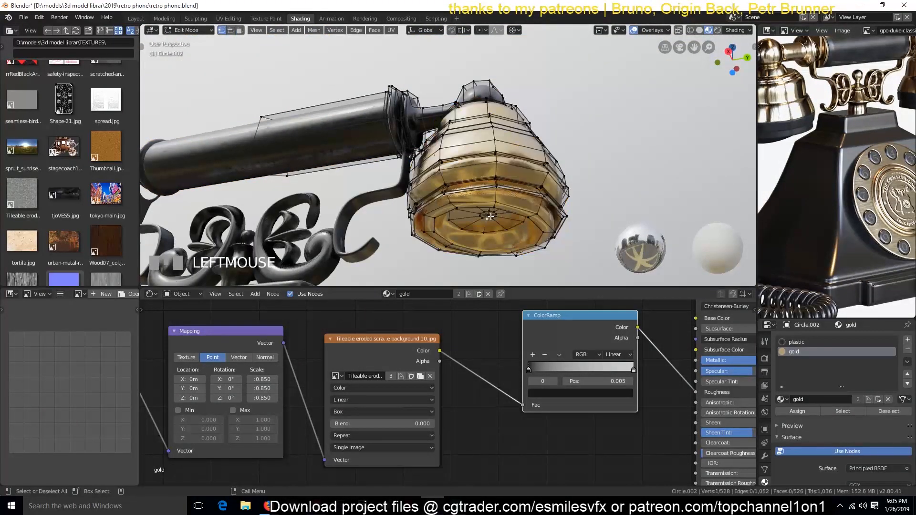
key(ctrl+KP_Add)
key(ctrl+KP_Add)
key(ctrl+KP_Add)
key(ctrl+KP_Add)
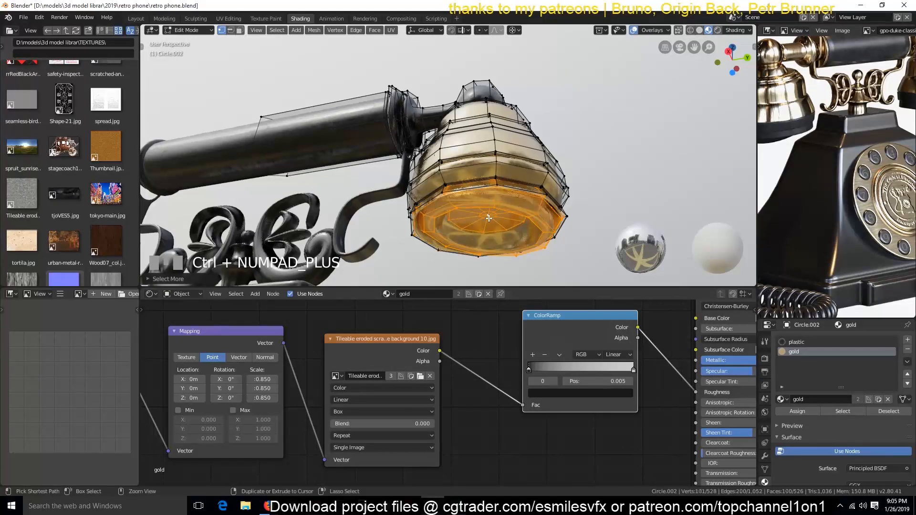
key(ctrl+KP_Add)
key(ctrl+KP_Add)
key(grave)
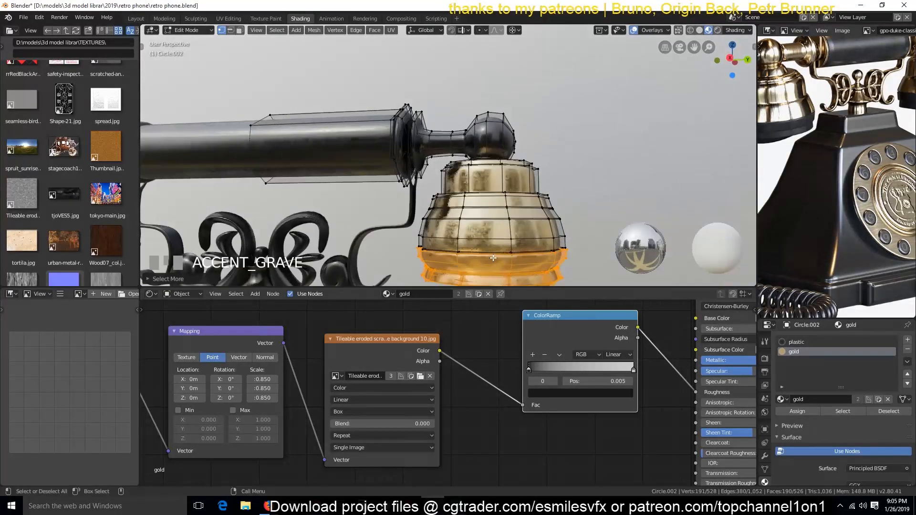
key(ctrl+KP_Add)
click(795, 342)
click(797, 411)
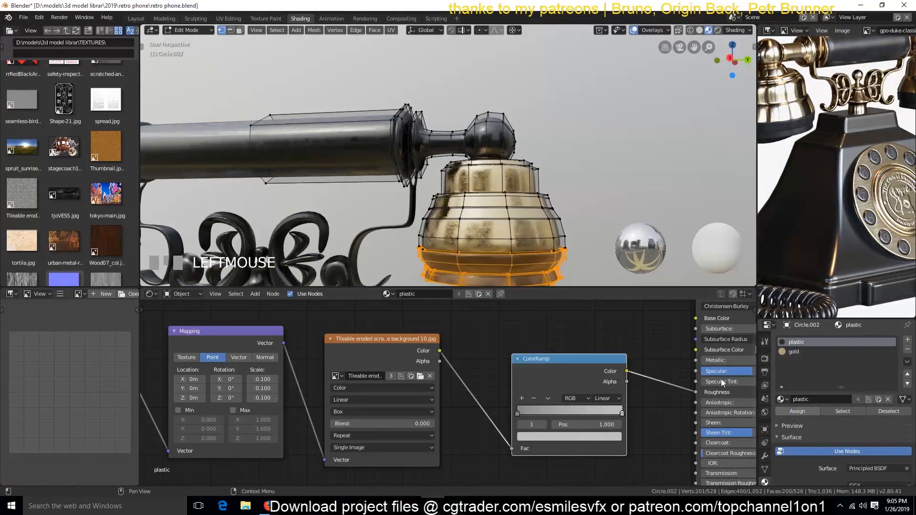
key(Tab)
Step: Inspect the handset's gold bell and black rim from several angles and save the file
key(grave)
middle_drag(463, 239, 455, 225)
shift+middle_drag(456, 224, 431, 139)
scroll(356, 167, up, 5)
scroll(431, 139, down, 1)
key(ctrl+s)
scroll(787, 153, down, 2)
scroll(453, 181, down, 3)
Step: Enter Edit Mode on the handset and try to select its end parts starting from the grip's faces
mouse_move(451, 183)
shift+middle_down()
mouse_move(529, 216)
mouse_move(450, 192)
shift+middle_up()
key(grave)
key(Tab)
shift+middle_drag(453, 127, 496, 210)
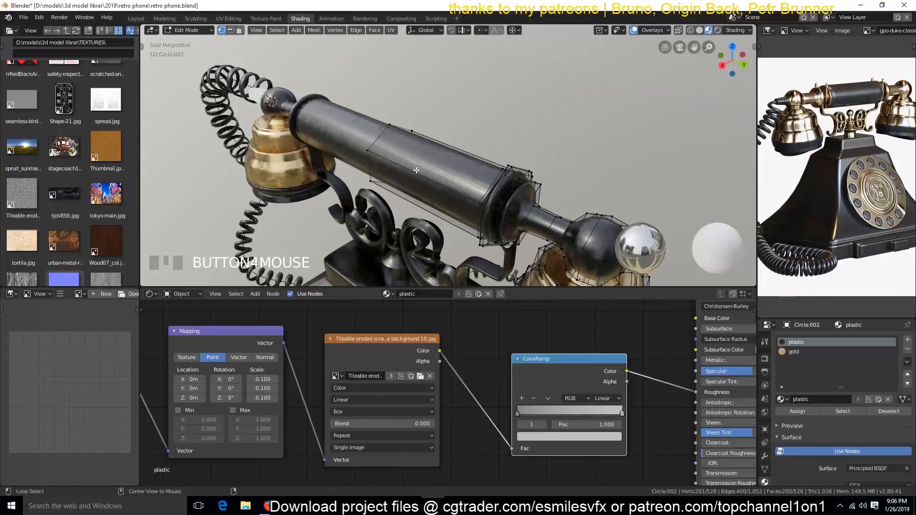
click(429, 147)
key(ctrl+KP_Add)
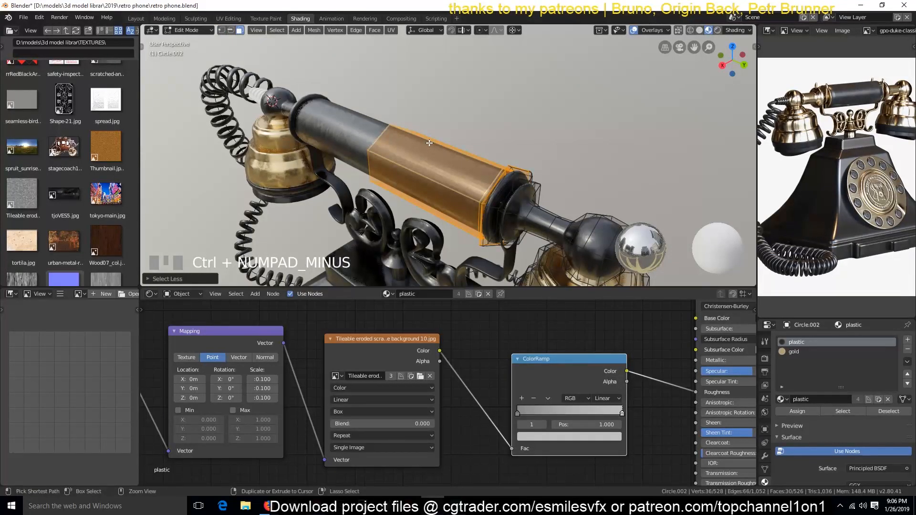
click(546, 237)
key(ctrl+l)
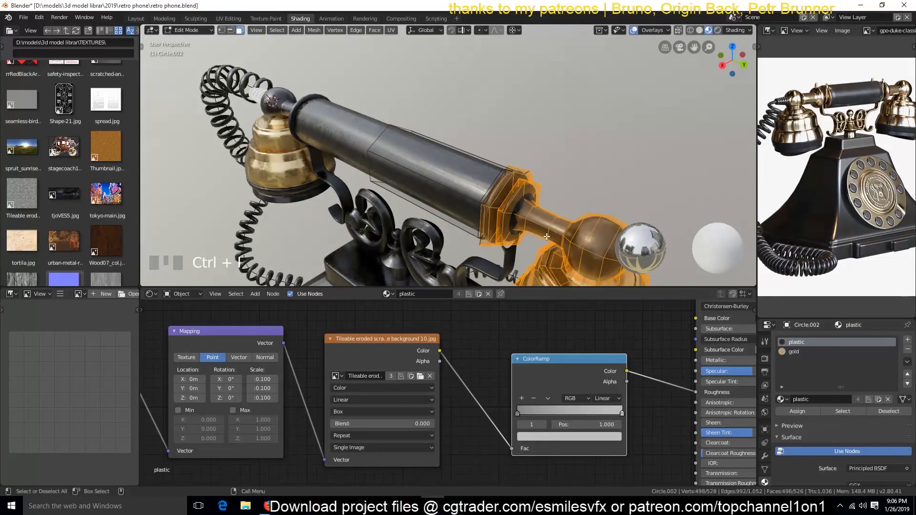
middle_drag(547, 237, 586, 195)
key(grave)
key(ctrl+z)
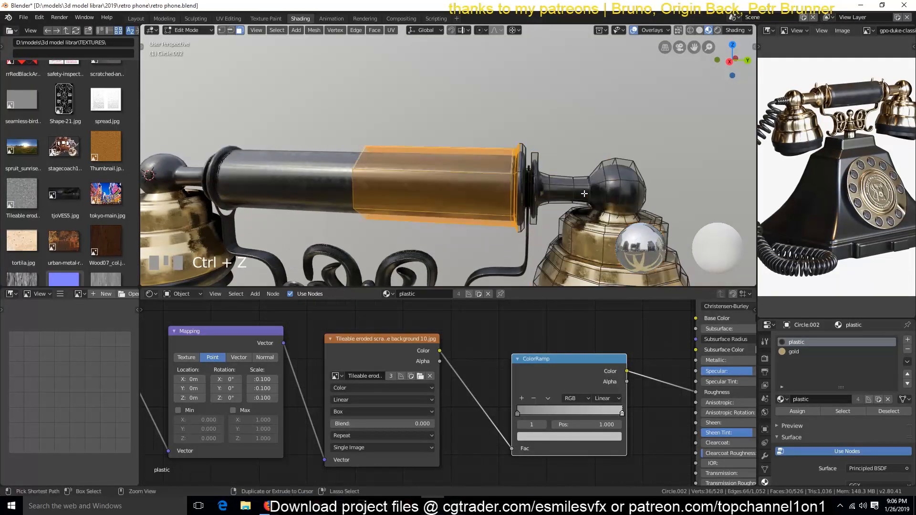
Step: Hide the bell's linked mesh and assign gold to the handset's collar, stem and ball, leaving out the grip
click(581, 223)
key(ctrl+l)
key(h)
alt+click(481, 172)
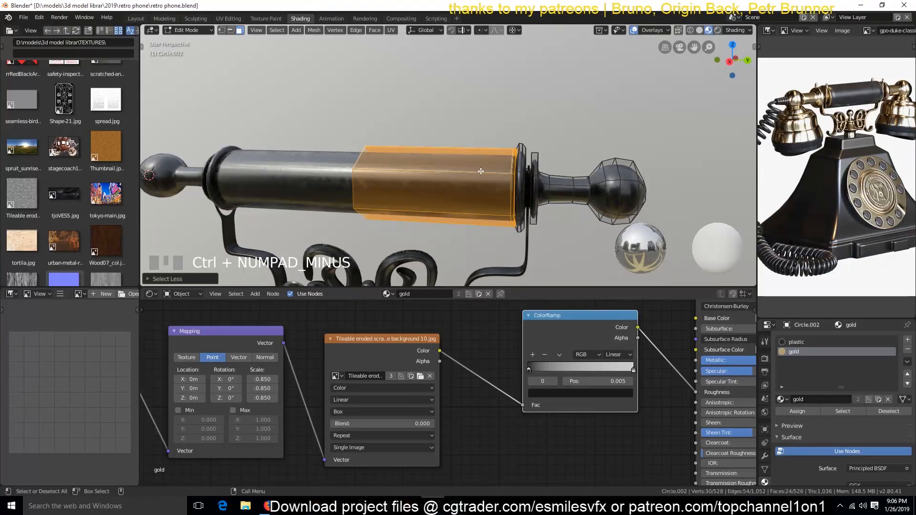
key(ctrl+i)
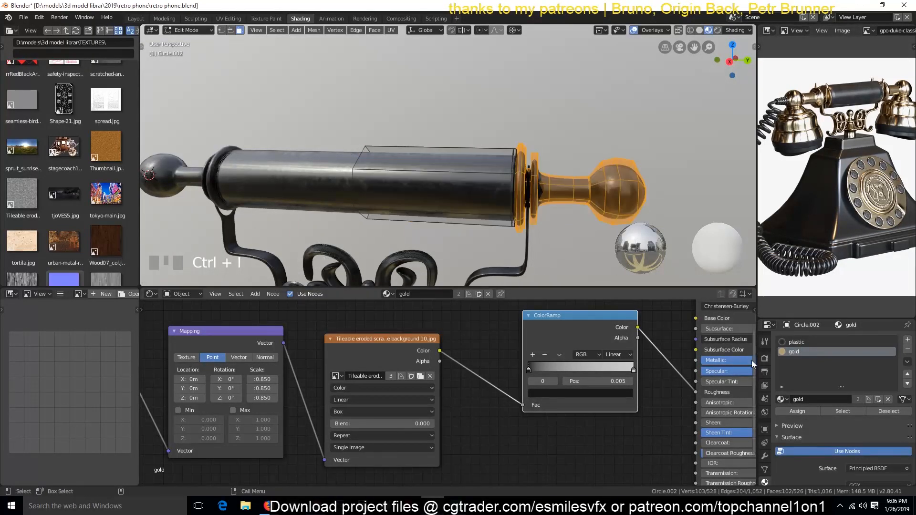
key(Tab)
Step: Reveal the hidden bell mesh of the handset and save the file
scroll(432, 179, down, 3)
middle_drag(431, 179, 454, 200)
key(Tab)
key(alt+h)
key(Tab)
key(grave)
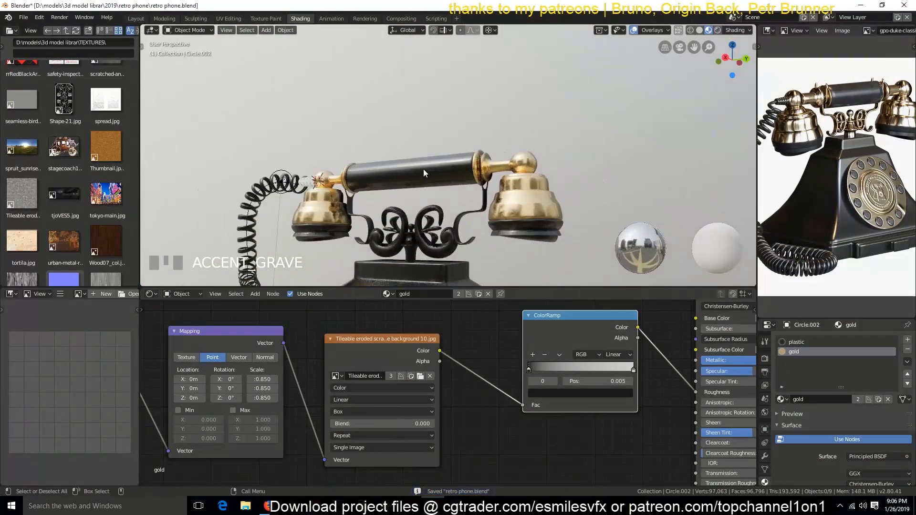
Step: Add an edge loop around the handset's grip between its middle and the end collar
key(Tab)
key(ctrl+r)
click(459, 159)
click(464, 159)
key(3)
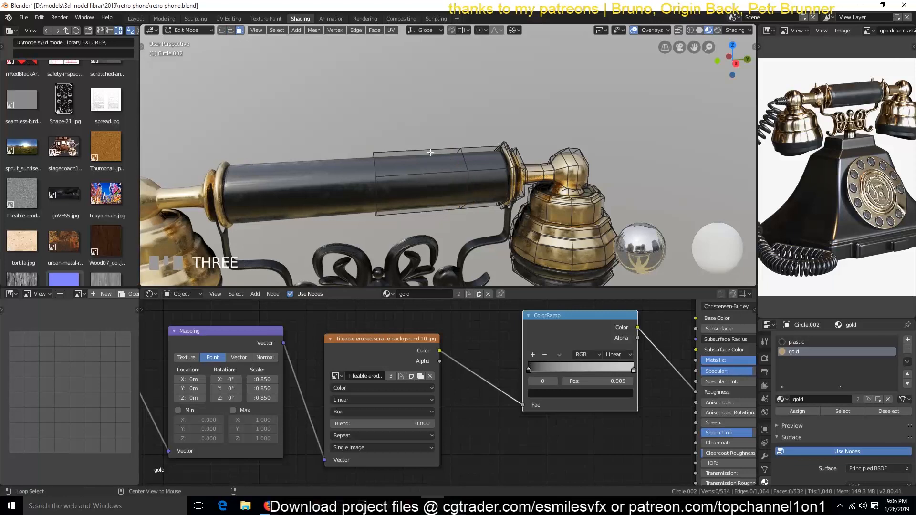
Step: Try to scale the face loop at the grip's middle, and check the handset's Mirror modifier
alt+click(441, 172)
key(s)
right_click(453, 174)
key(period)
click(442, 124)
alt+click(434, 176)
click(764, 444)
click(764, 456)
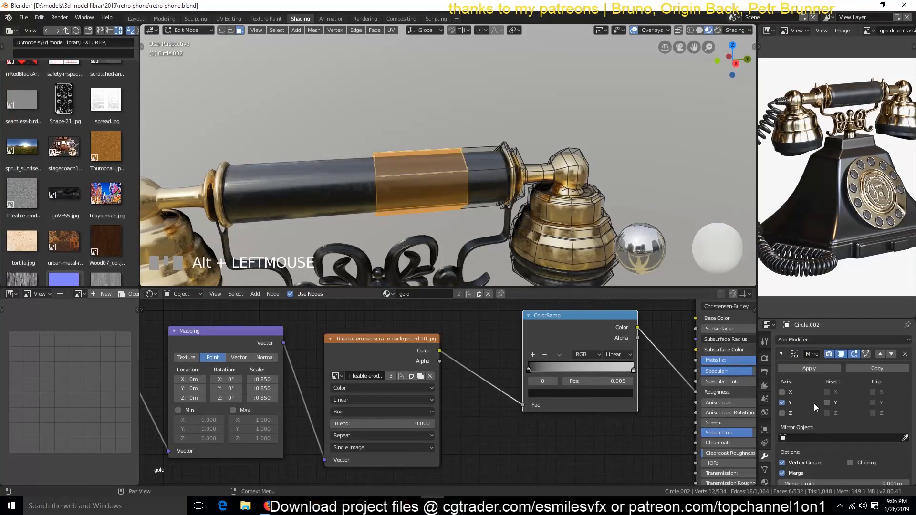
Step: Save the file and apply the plastic material to the ribbed cord connector at the handset
key(Tab)
scroll(448, 225, down, 4)
key(ctrl+s)
shift+middle_drag(424, 250, 581, 239)
scroll(581, 239, up, 4)
click(431, 222)
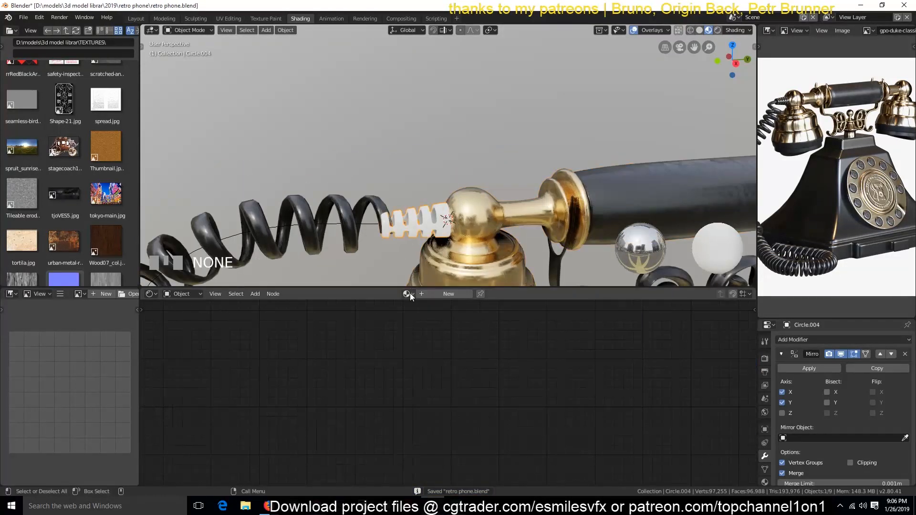
click(420, 327)
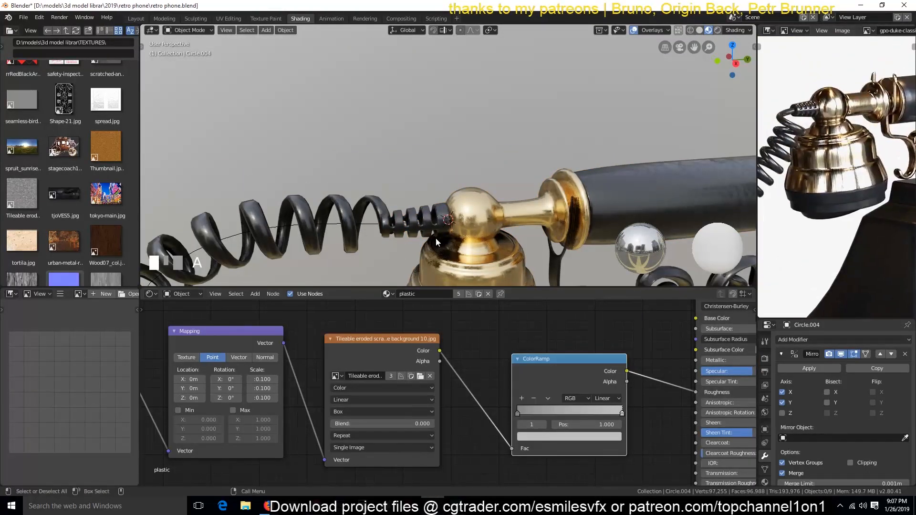
Step: Apply the gold material to the ornate scrolled cradle under the handset and save the file
shift+middle_drag(530, 212, 425, 145)
scroll(425, 144, down, 5)
middle_drag(687, 148, 677, 165)
middle_drag(901, 163, 888, 196)
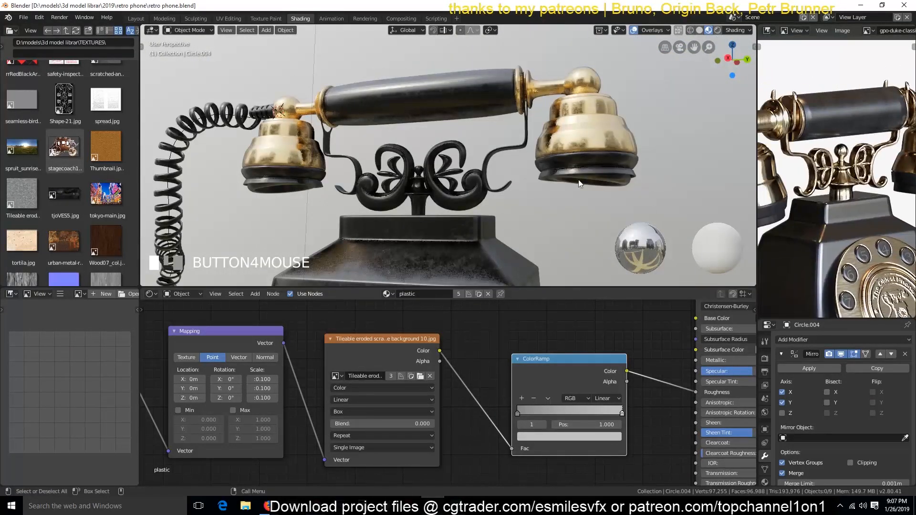
right_click(372, 183)
click(764, 482)
click(782, 379)
click(811, 284)
key(grave)
mouse_move(425, 147)
middle_down()
mouse_move(348, 212)
mouse_move(433, 136)
middle_up()
scroll(433, 136, down, 6)
key(ctrl+s)
Step: Compare the shaded telephone with the reference photo, paying attention to the dial's engraved emblem
shift+middle_drag(446, 207, 404, 134)
middle_drag(844, 143, 826, 87)
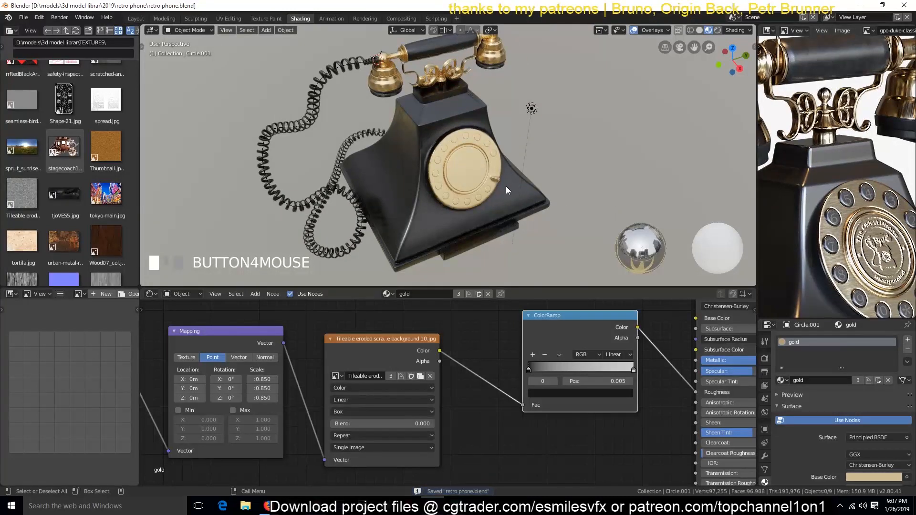
middle_drag(841, 204, 837, 169)
scroll(838, 170, down, 3)
scroll(496, 195, up, 3)
scroll(770, 193, up, 1)
scroll(772, 193, down, 2)
middle_drag(551, 208, 611, 188)
scroll(580, 199, down, 3)
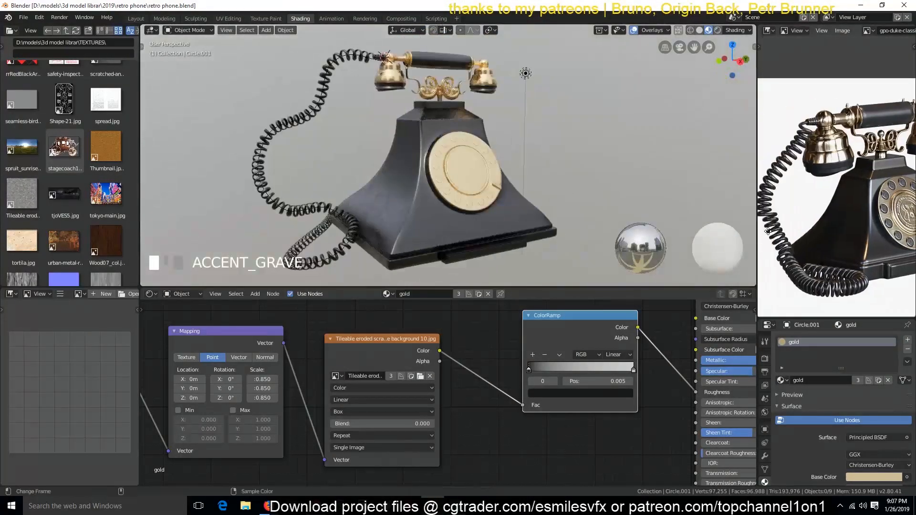
scroll(605, 223, up, 2)
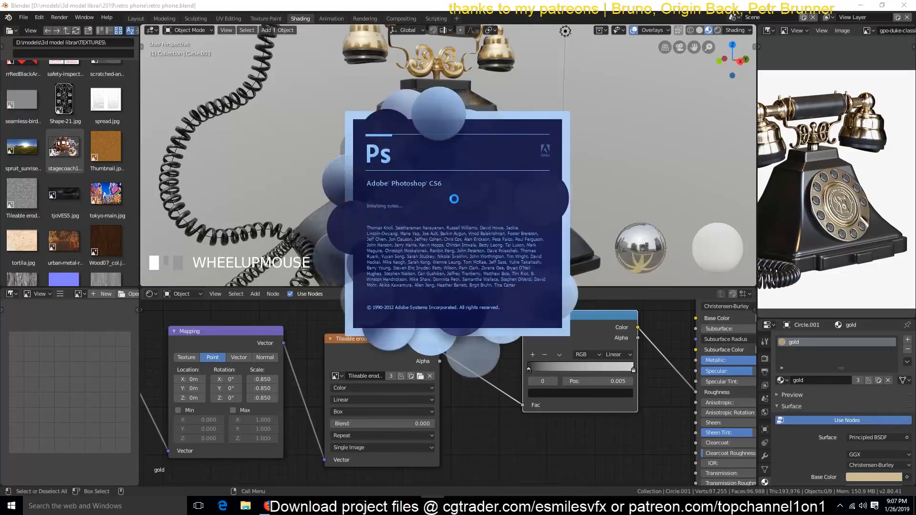
Step: Return to Blender during Photoshop's startup, save the telephone file and inspect the model around the dial
click(630, 107)
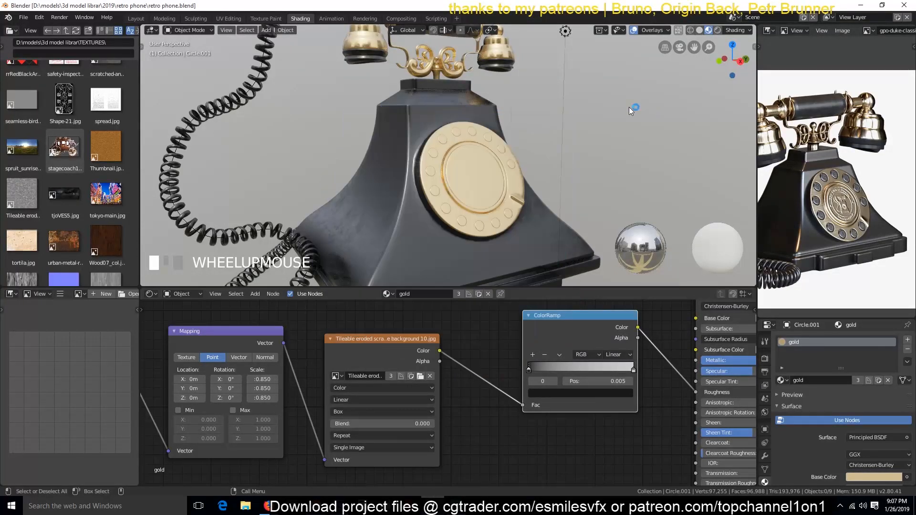
scroll(459, 142, down, 4)
key(ctrl+s)
scroll(459, 141, up, 3)
scroll(459, 142, down, 2)
key(grave)
middle_drag(525, 147, 485, 165)
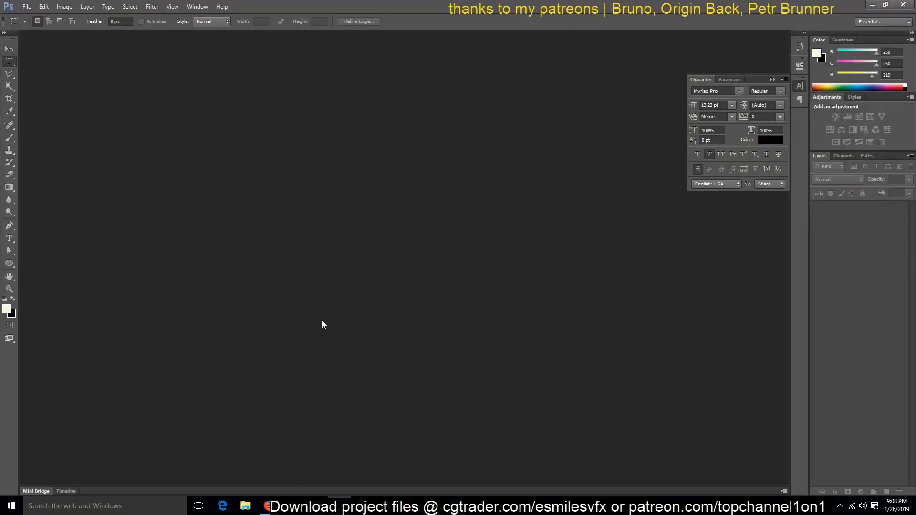
Step: Switch to Photoshop and create a new document of 2048 by 2048 pixels
key(ctrl+n)
click(431, 145)
click(398, 204)
key(Tab)
text(24)
key(Tab)
text(2048)
key(Return)
Step: Draw a small black fleur-de-lis near the canvas centre with the Custom Shape tool
click(9, 48)
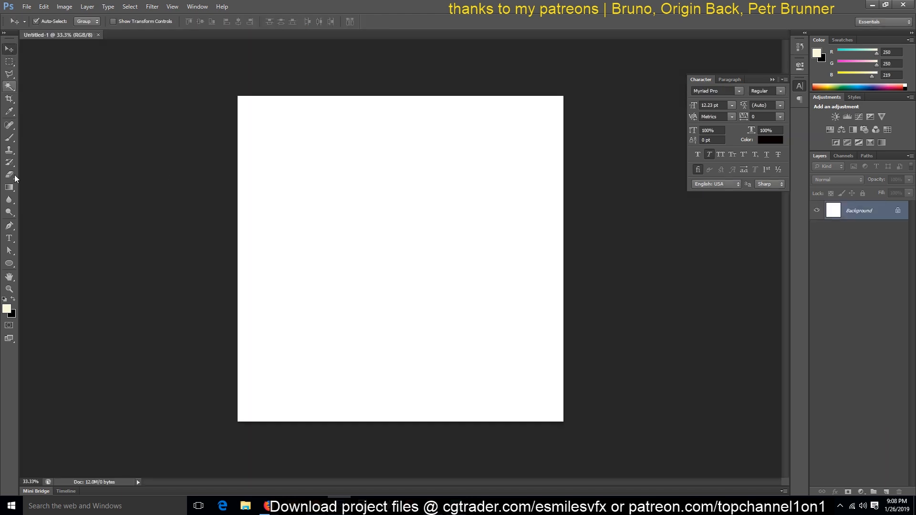
right_click(9, 277)
right_click(9, 263)
click(53, 306)
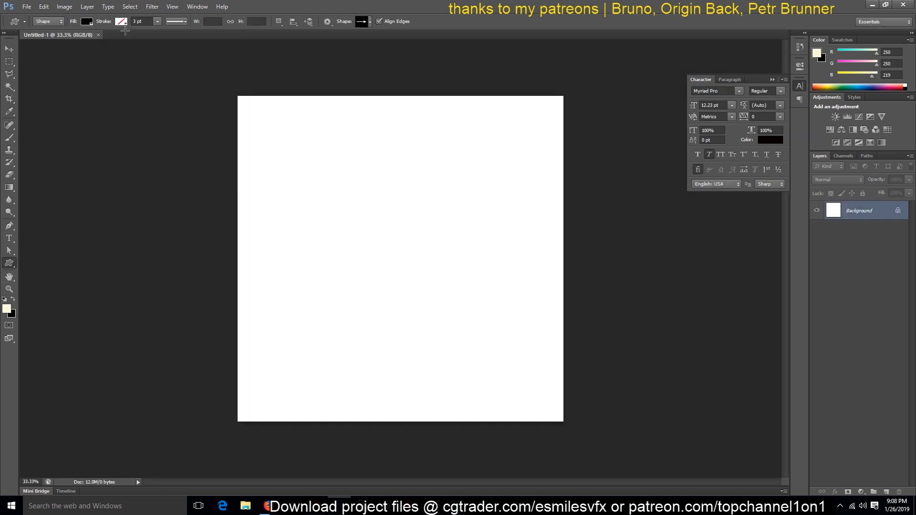
click(370, 23)
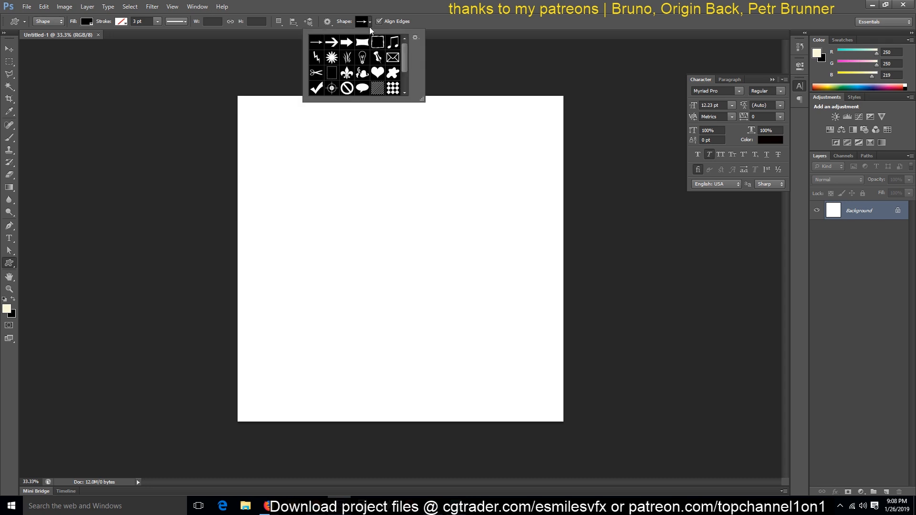
drag(407, 62, 408, 37)
mouse_move(375, 255)
mouse_down()
mouse_move(394, 297)
mouse_move(420, 302)
mouse_move(378, 266)
mouse_move(320, 25)
mouse_move(394, 249)
mouse_up()
alt+scroll(424, 210, up, 4)
Step: Draw a circle with the Ellipse tool above and to the left of the fleur-de-lis, replacing the first attempt
right_click(4, 264)
click(38, 279)
drag(260, 183, 336, 304)
key(ctrl+z)
shift+drag(267, 180, 453, 317)
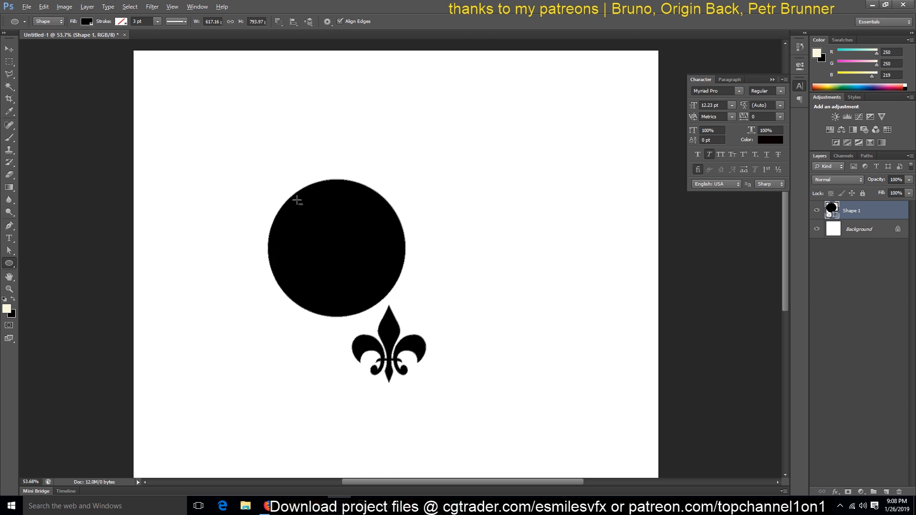
Step: Remove the fill from the circle and fleur-de-lis shapes and open their stroke colour options
click(92, 22)
click(47, 40)
click(121, 22)
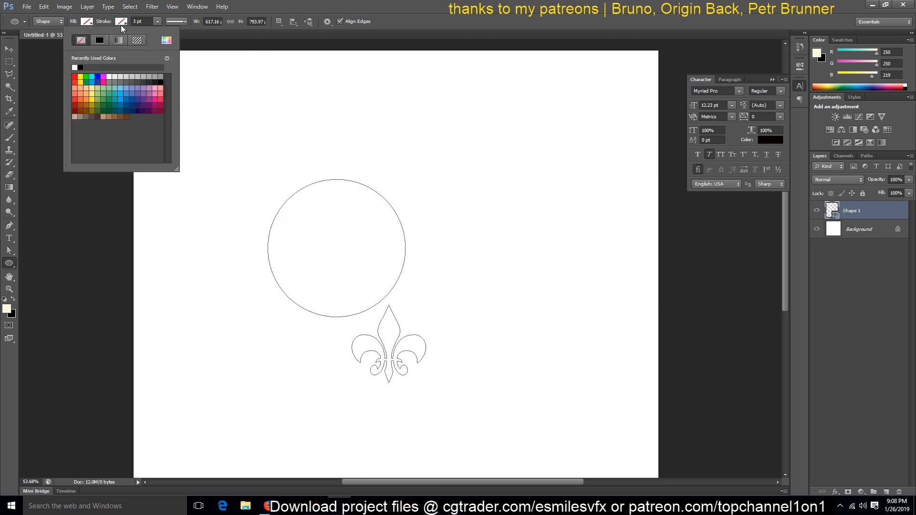